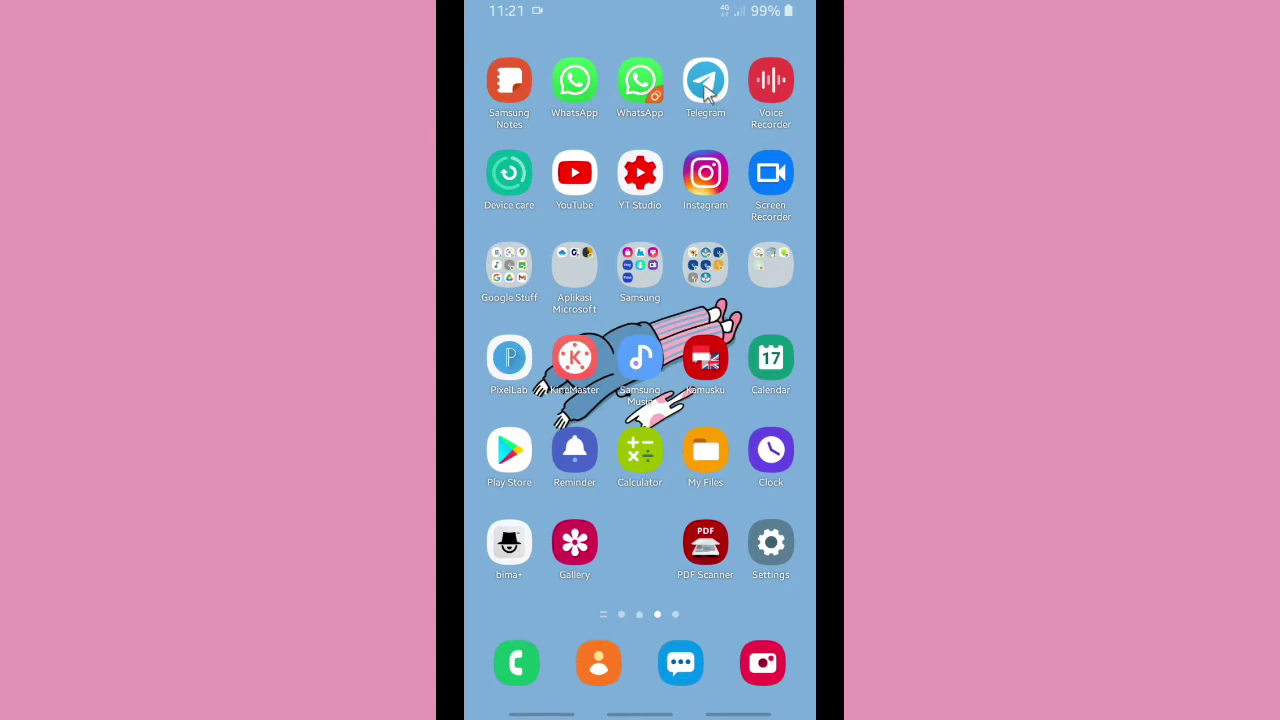
Step: Launch Telegram, peek into the latest chat, then go to Settings > Chat Settings
click(706, 88)
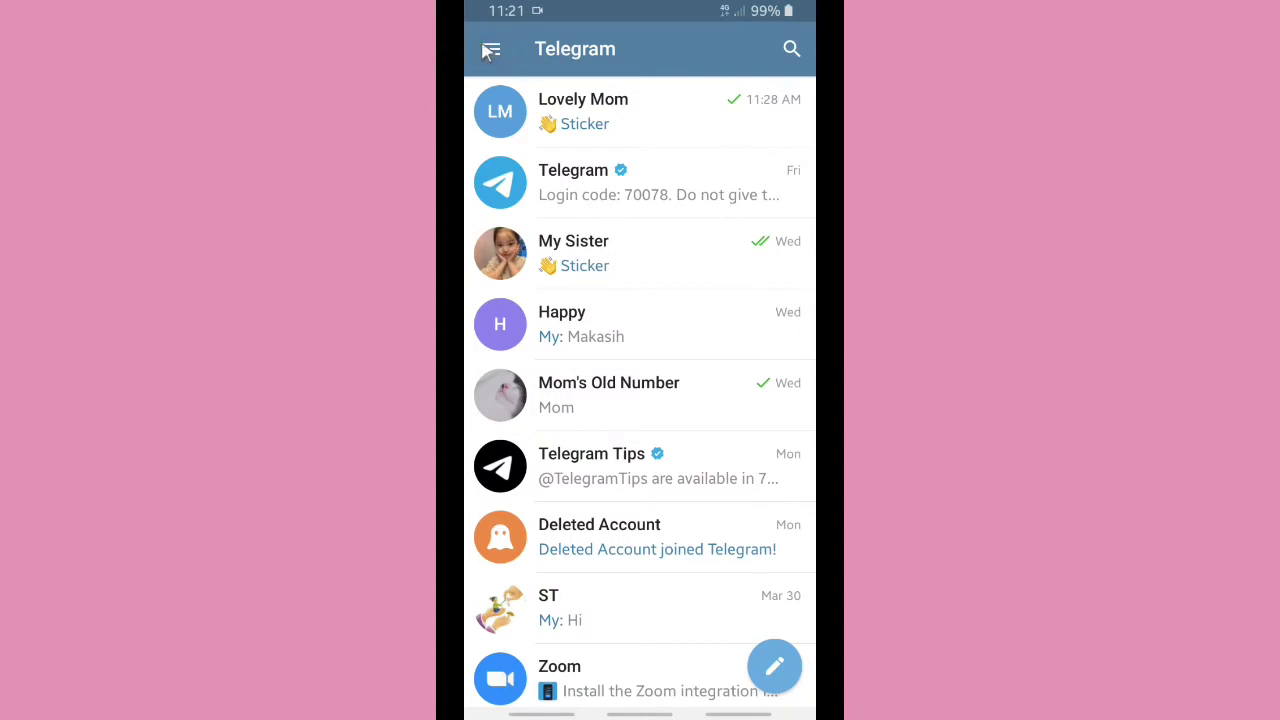
click(654, 131)
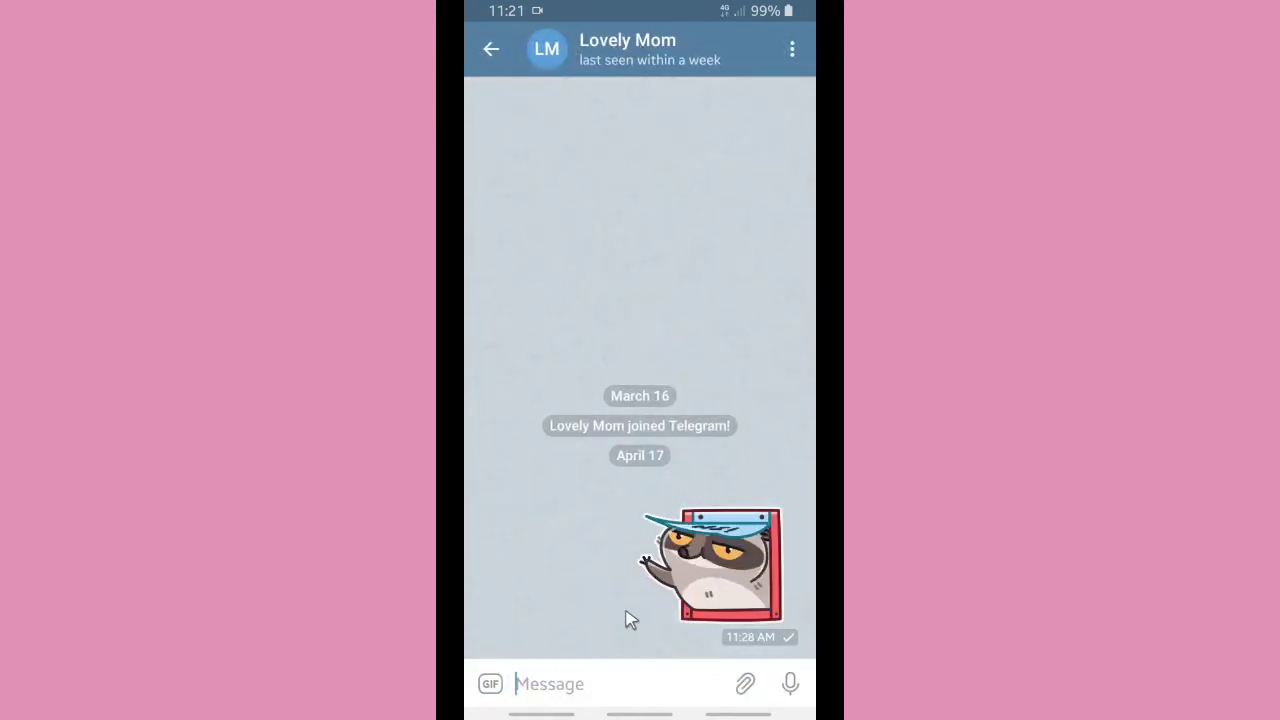
click(493, 51)
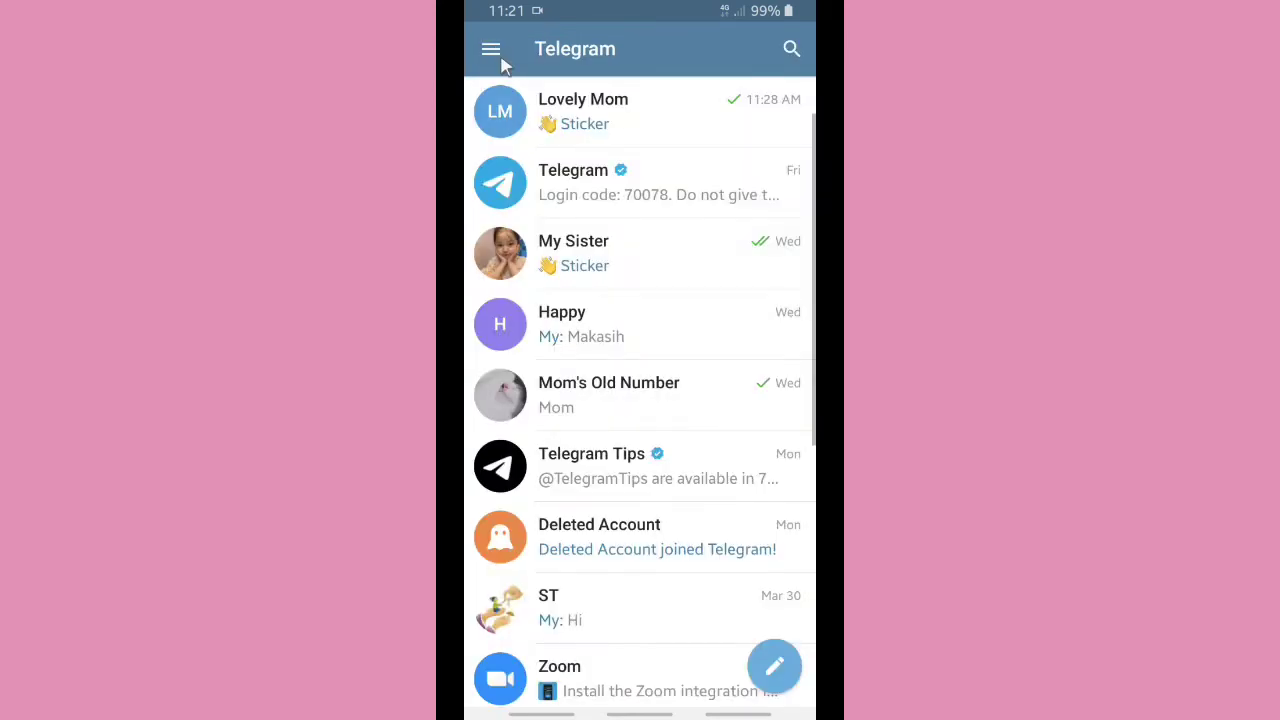
click(492, 48)
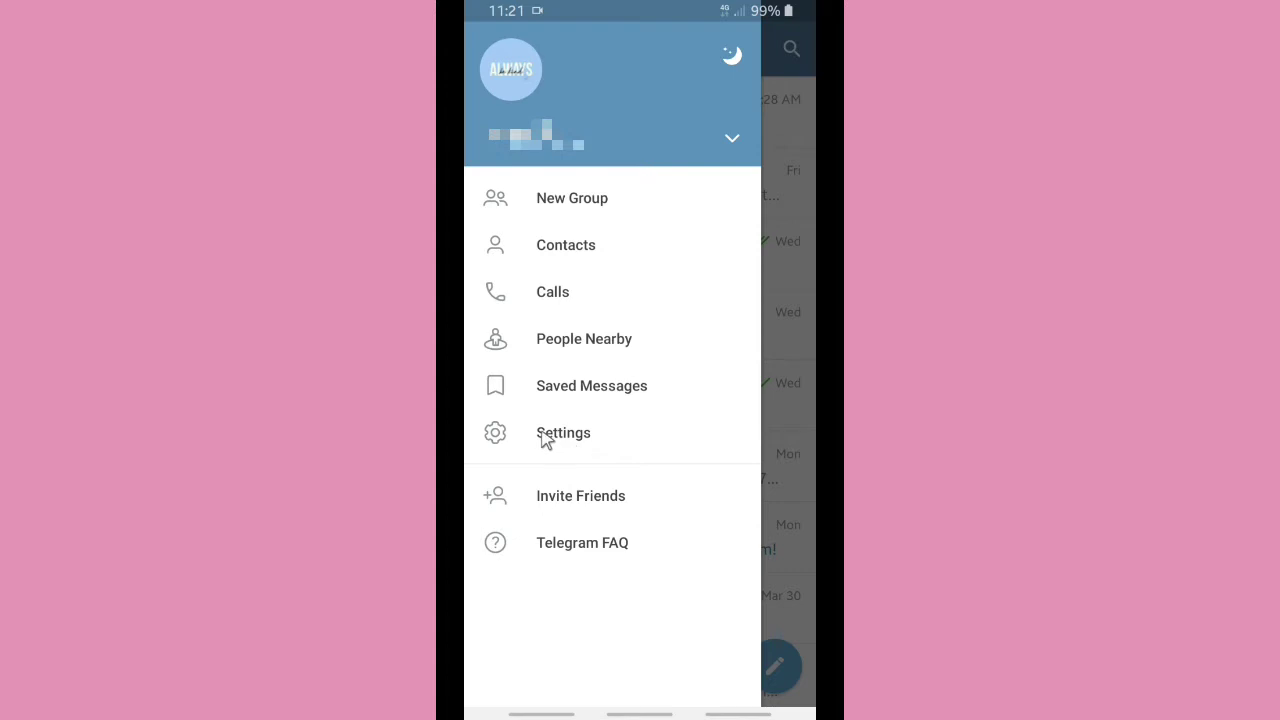
click(575, 443)
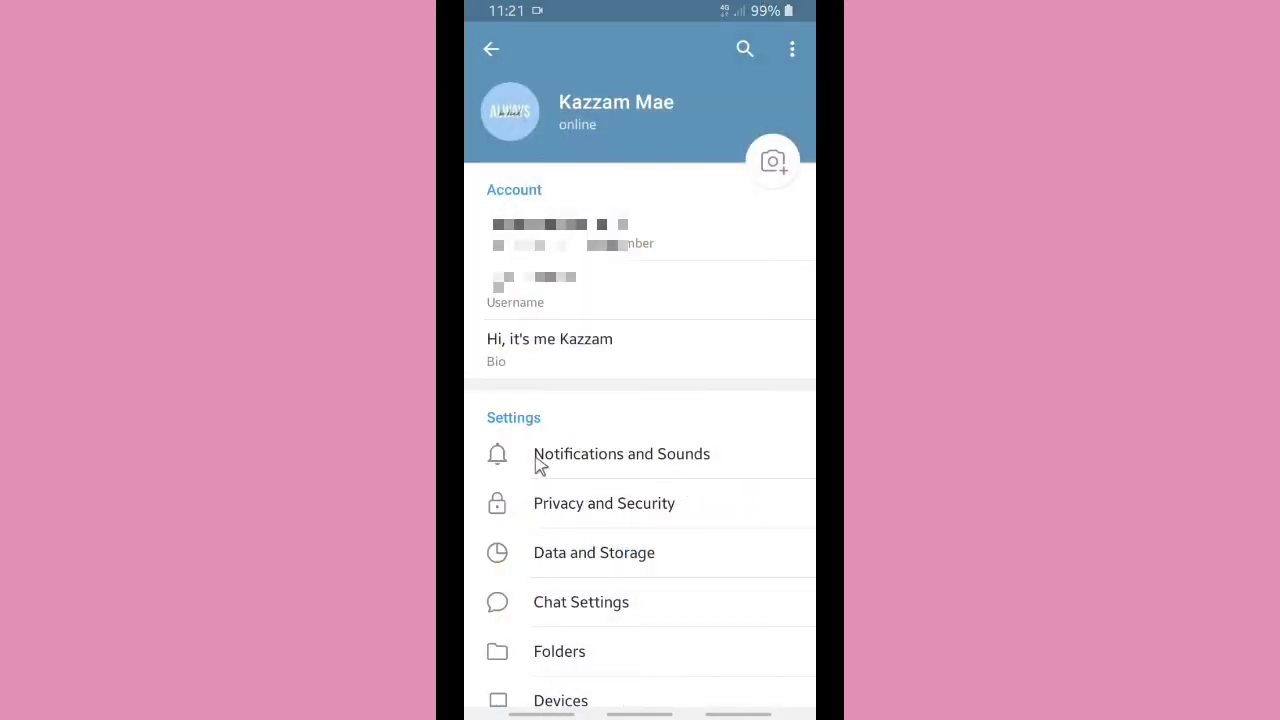
click(572, 612)
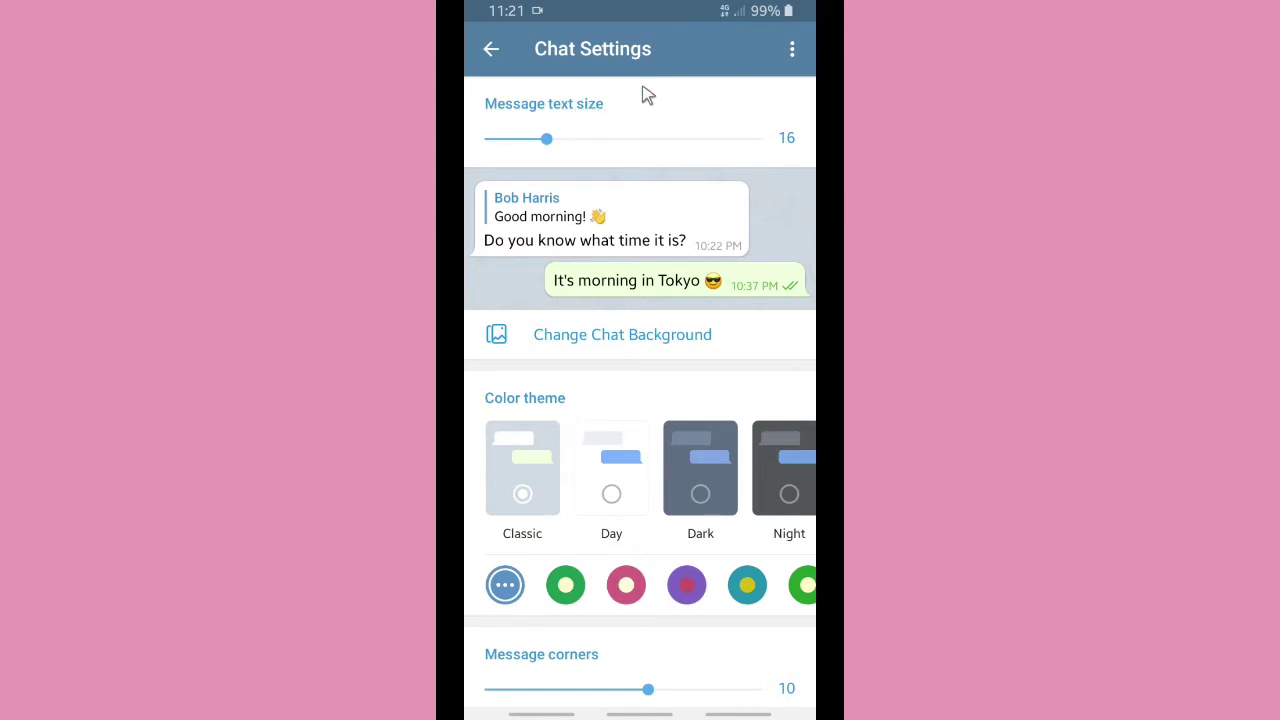
click(793, 50)
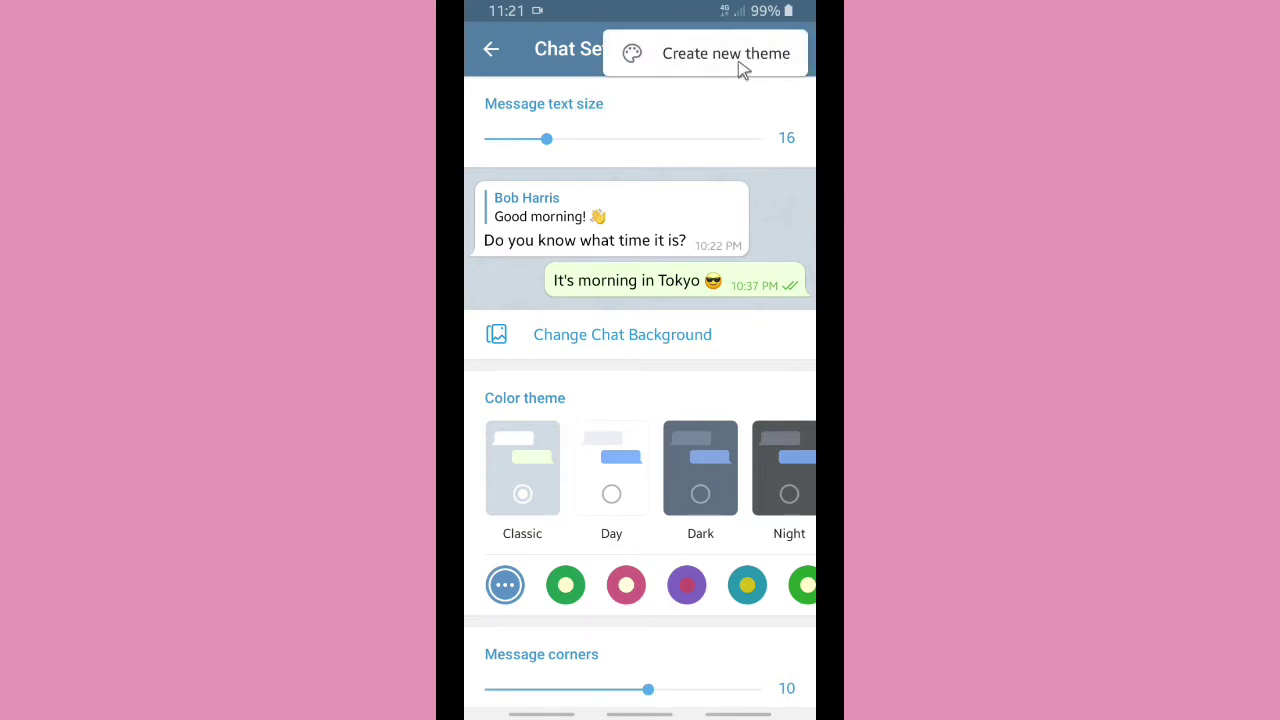
click(634, 102)
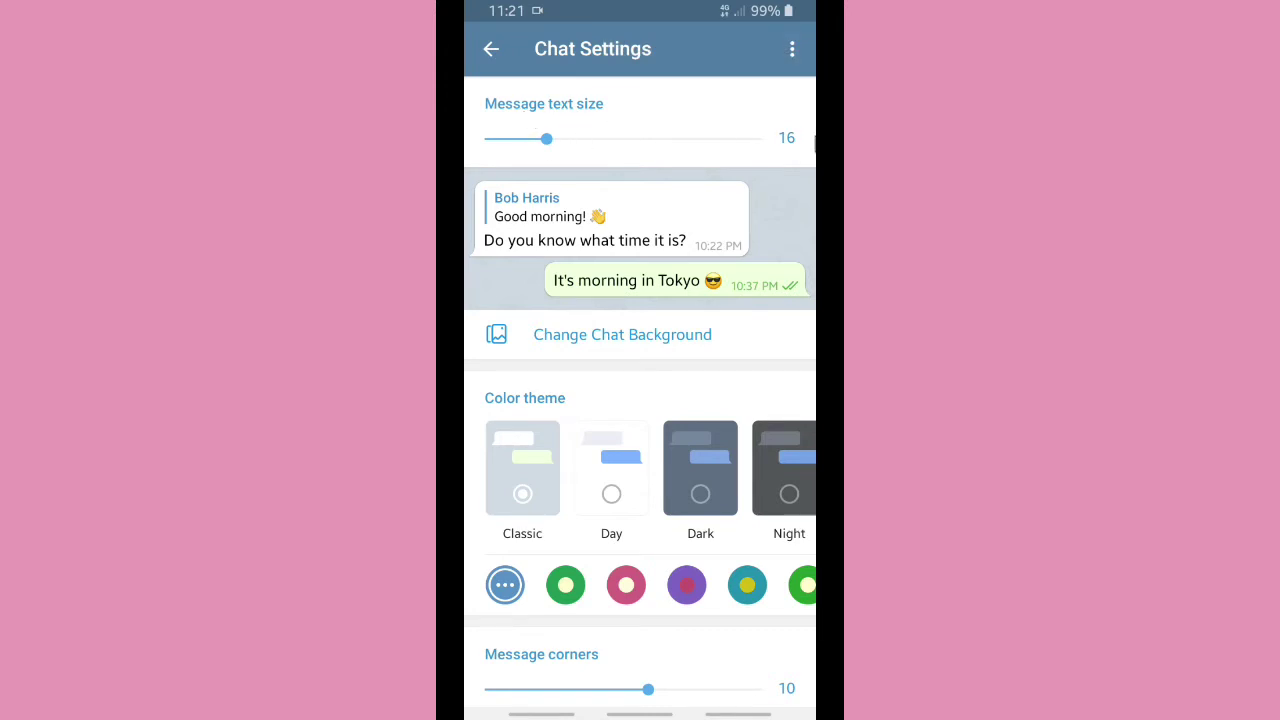
mouse_move(547, 141)
mouse_down()
mouse_move(477, 163)
mouse_move(534, 149)
mouse_move(655, 160)
mouse_move(538, 150)
mouse_up()
Step: Open Change Chat Background and scroll through the wallpaper gallery
click(586, 344)
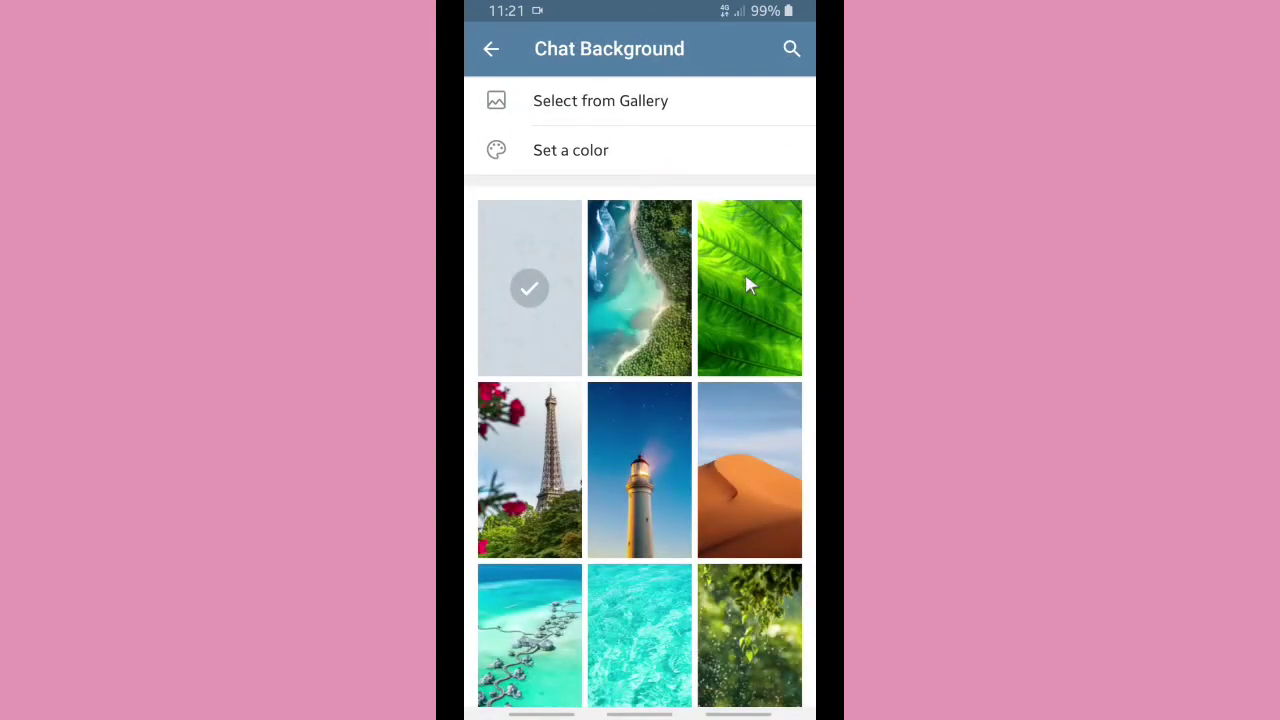
scroll(720, 417, down, 1)
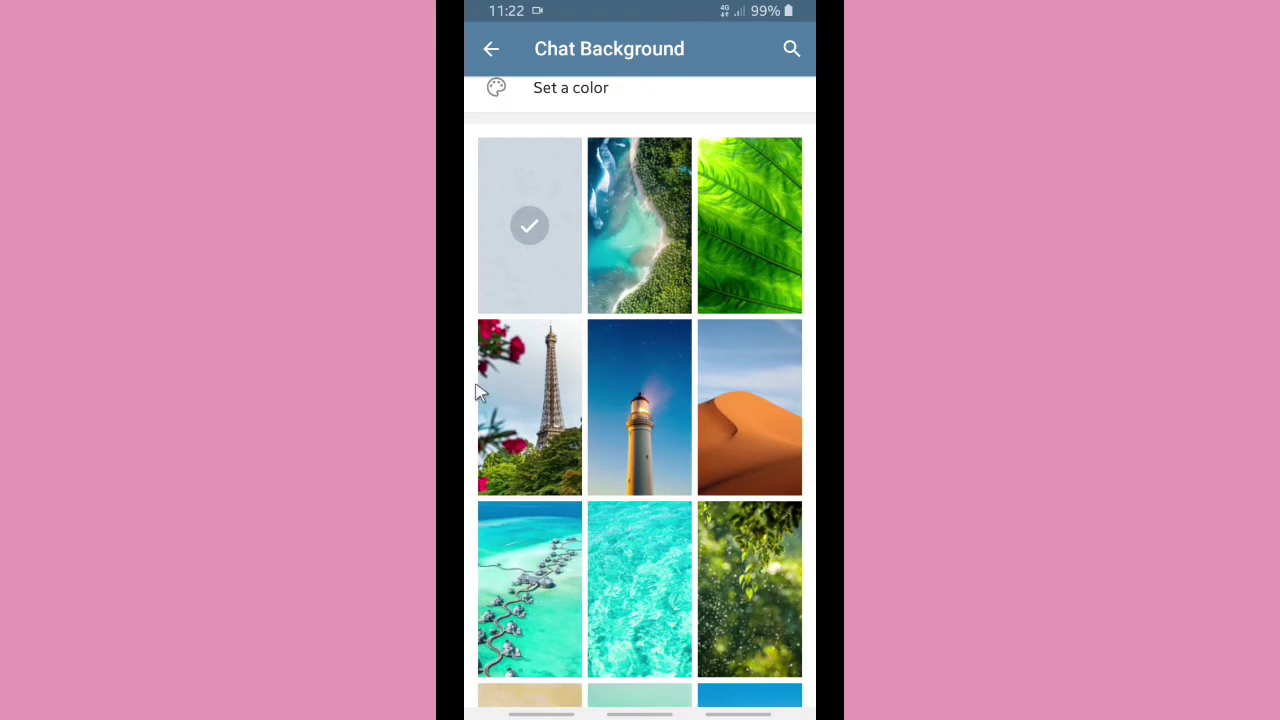
scroll(650, 488, down, 5)
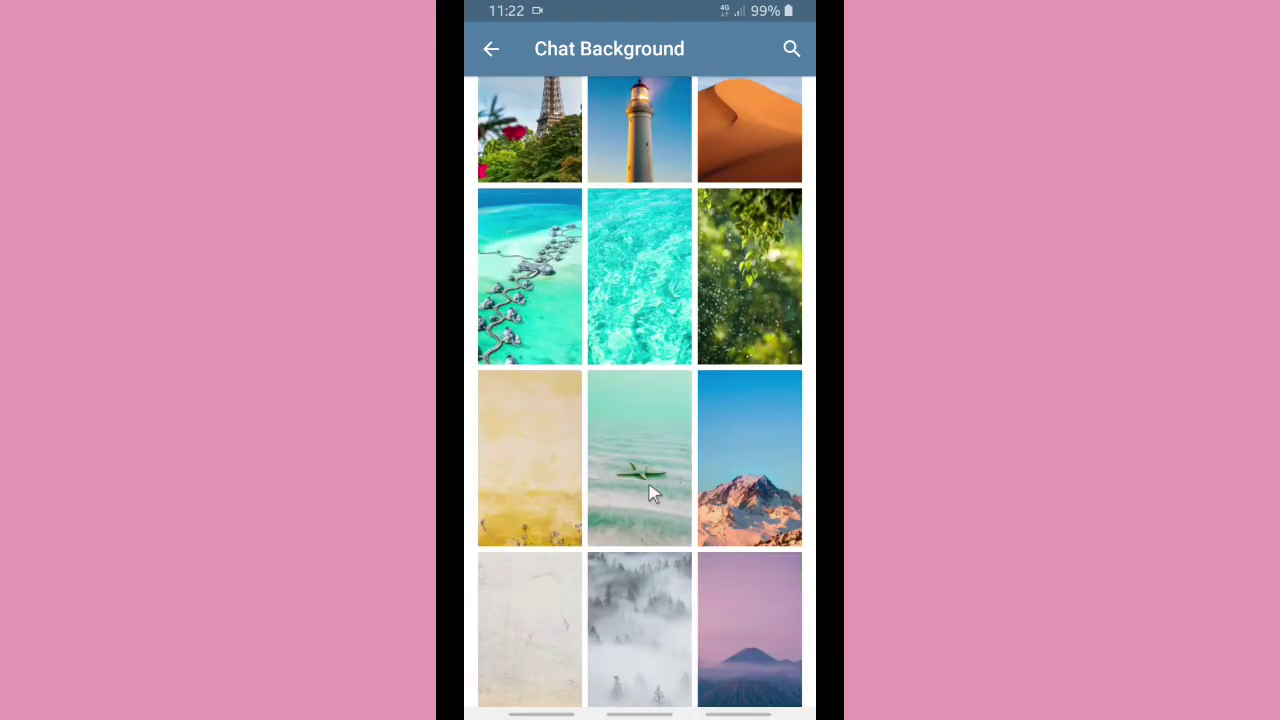
scroll(649, 487, down, 8)
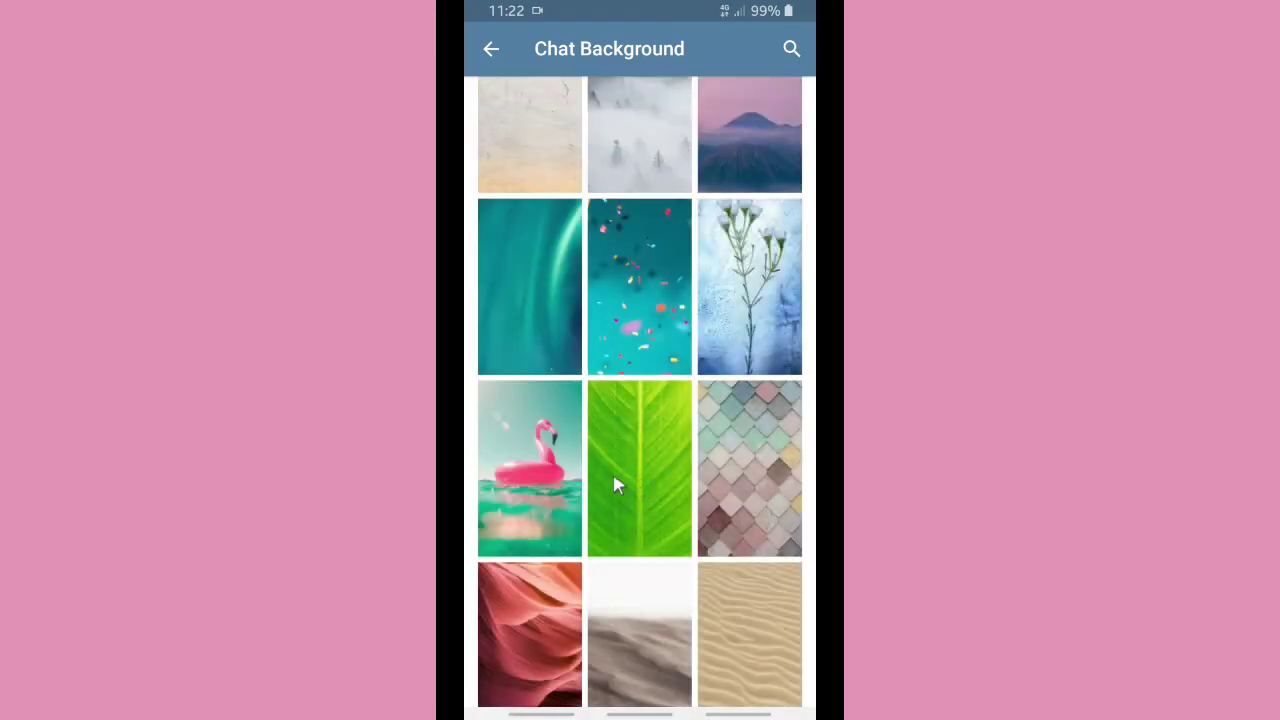
scroll(583, 480, down, 9)
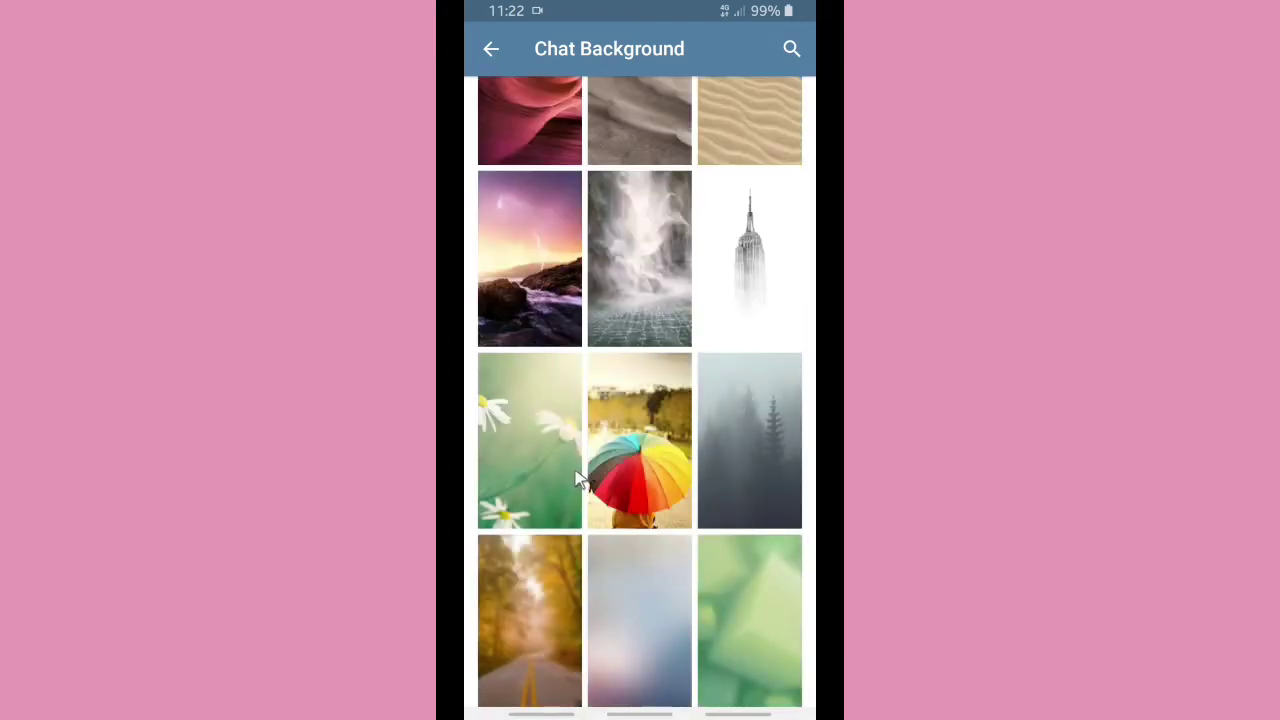
scroll(578, 478, down, 3)
scroll(578, 478, up, 15)
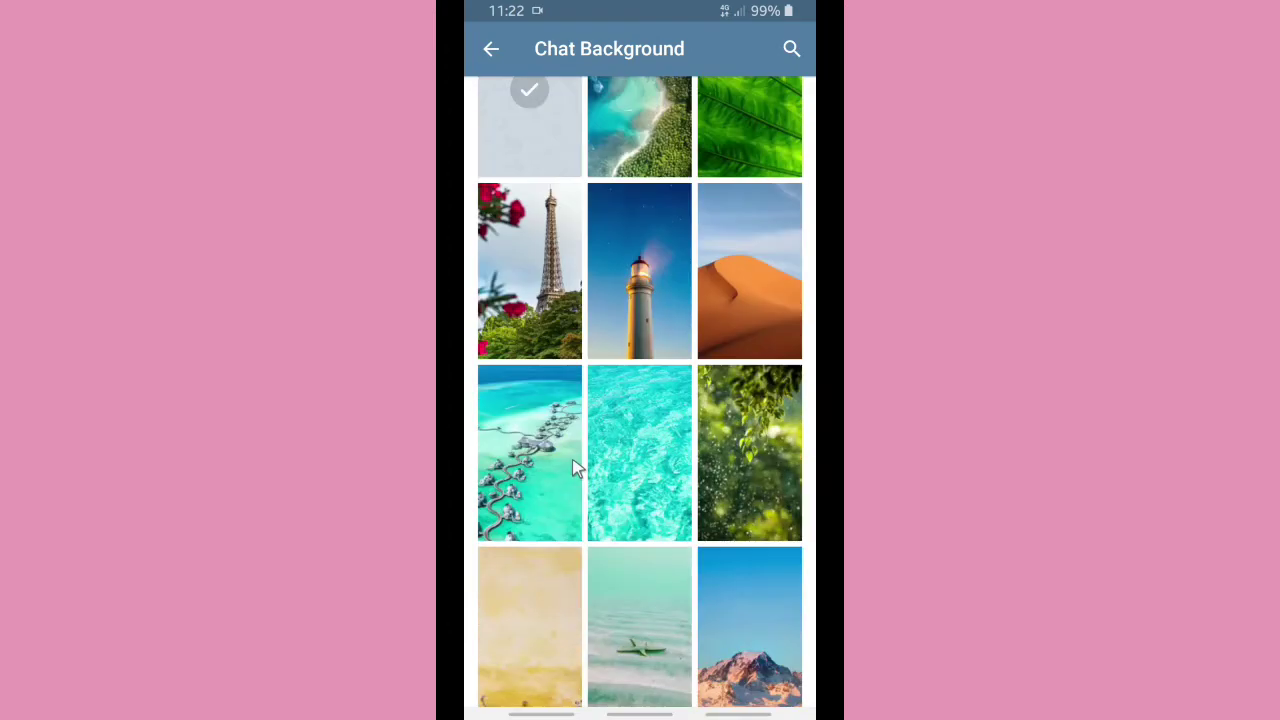
scroll(552, 420, up, 1)
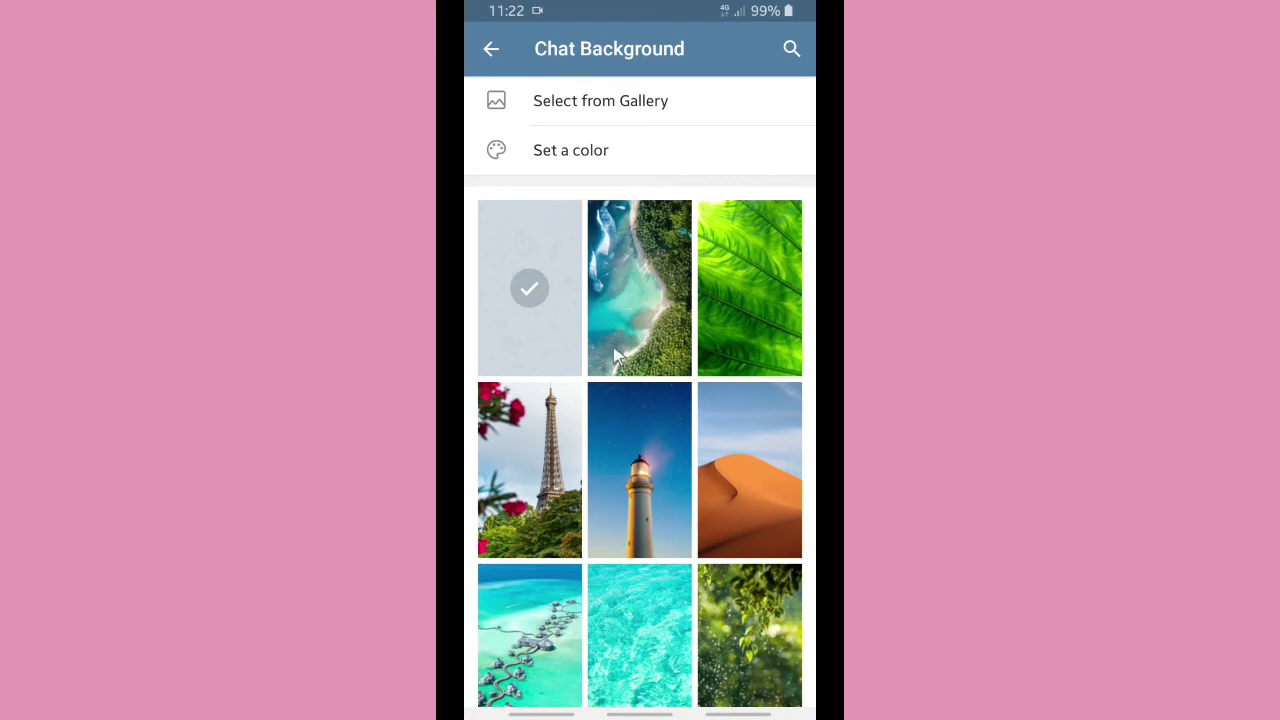
Step: Preview the Eiffel Tower wallpaper with Blurred and Motion toggled, then leave without applying
click(524, 494)
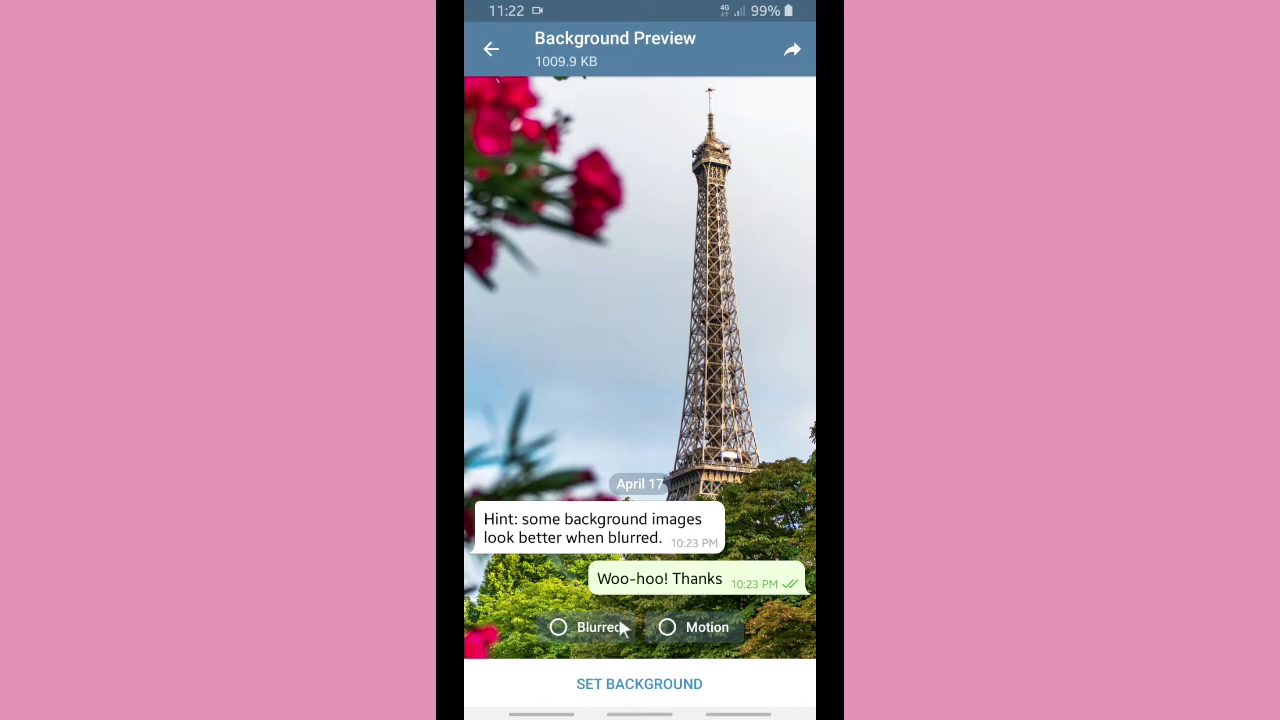
click(559, 627)
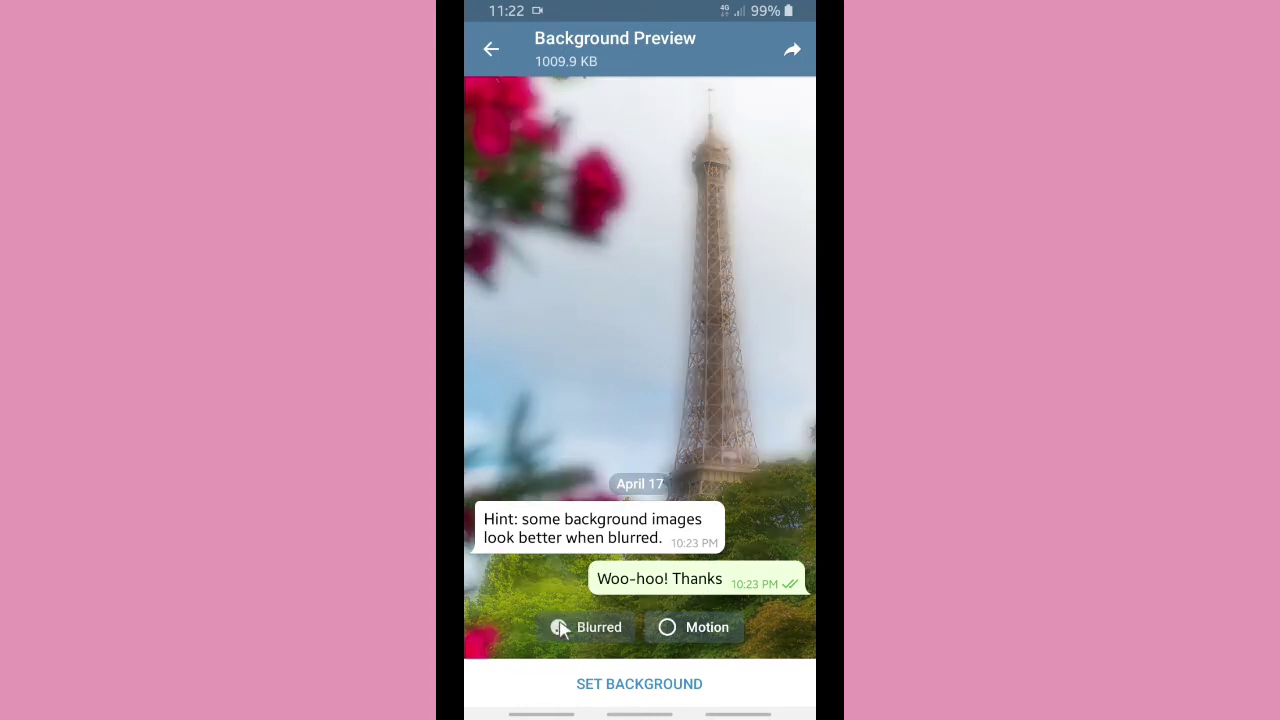
click(668, 627)
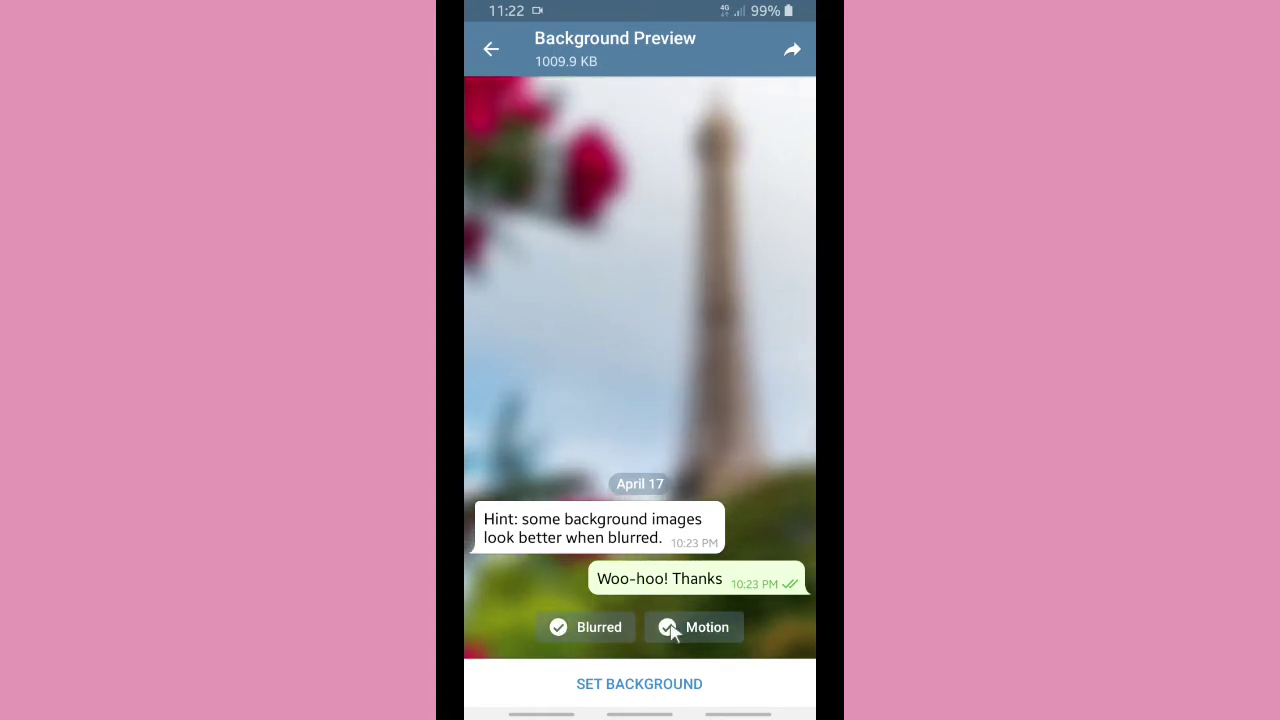
click(564, 630)
click(668, 627)
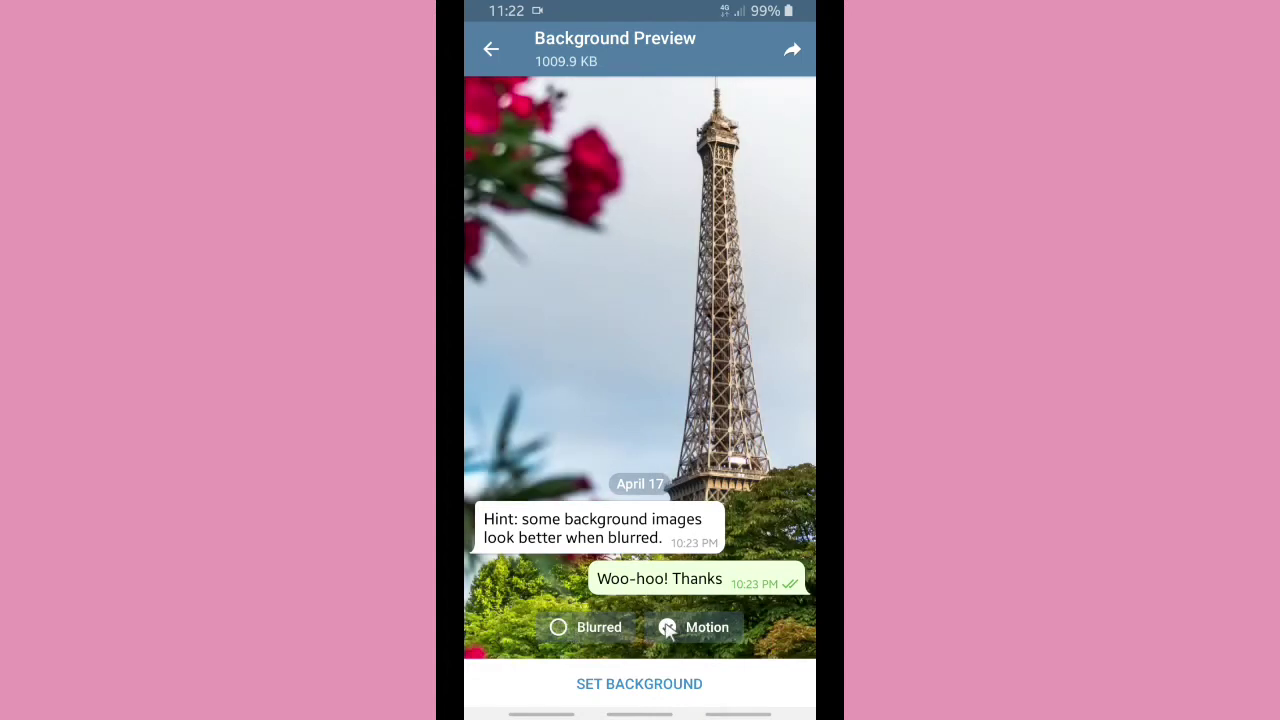
click(668, 627)
click(668, 627)
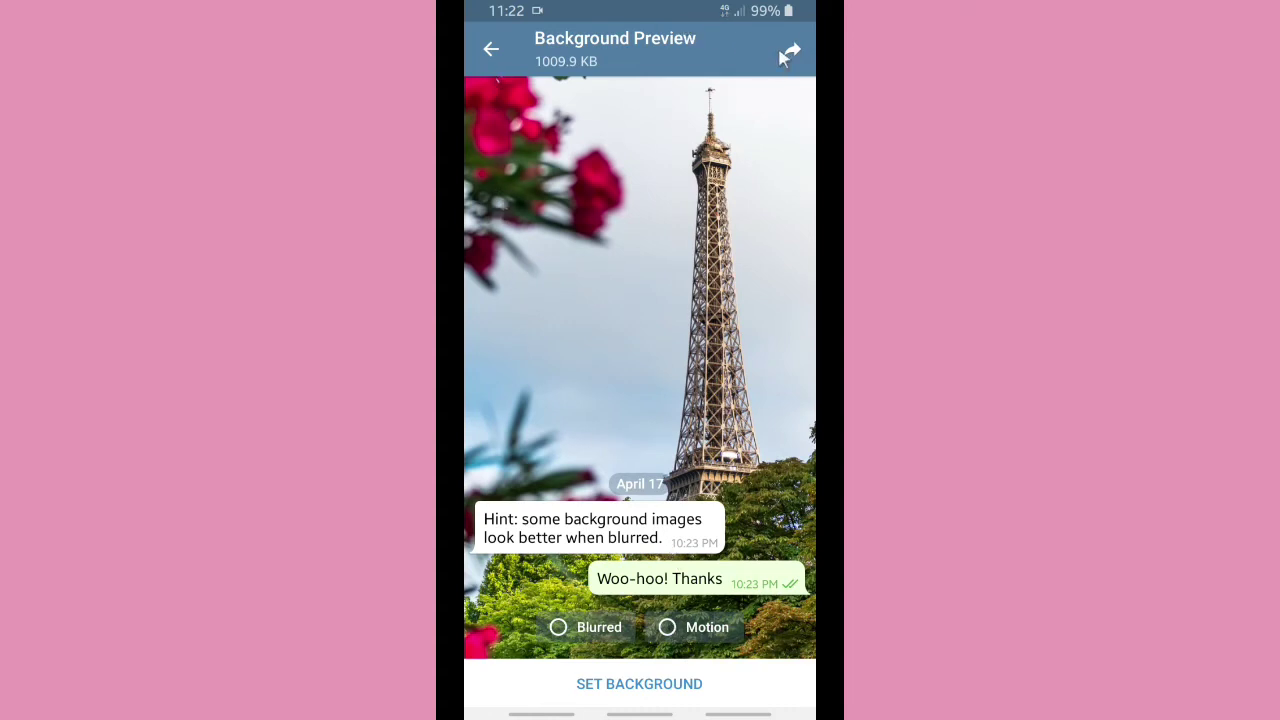
click(492, 50)
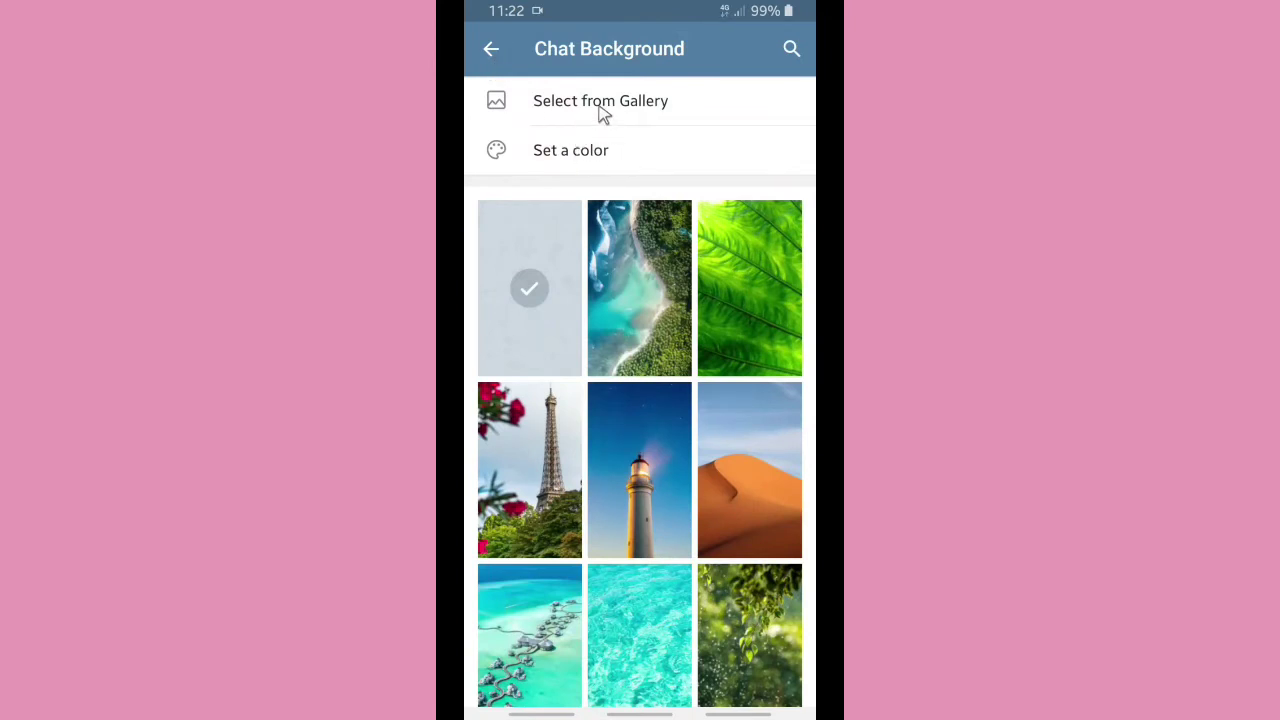
Step: Preview a mint-green solid colour background and add a pattern over it
click(578, 158)
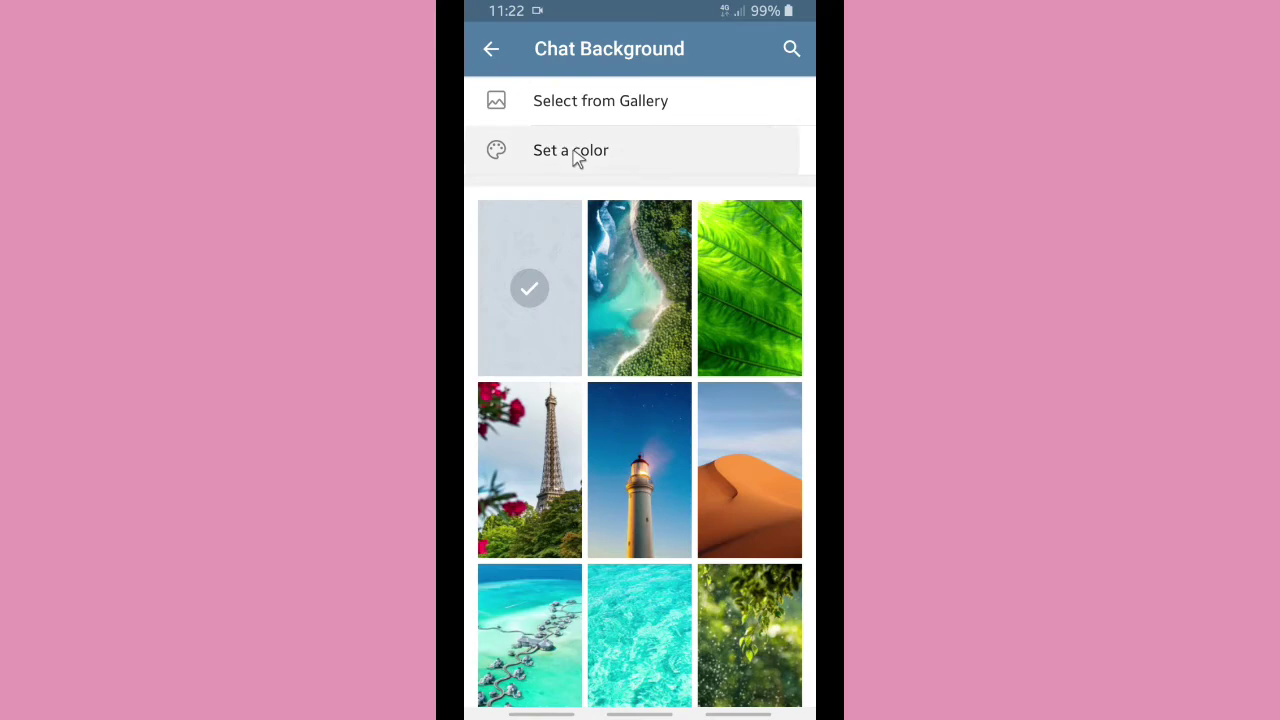
scroll(640, 347, down, 5)
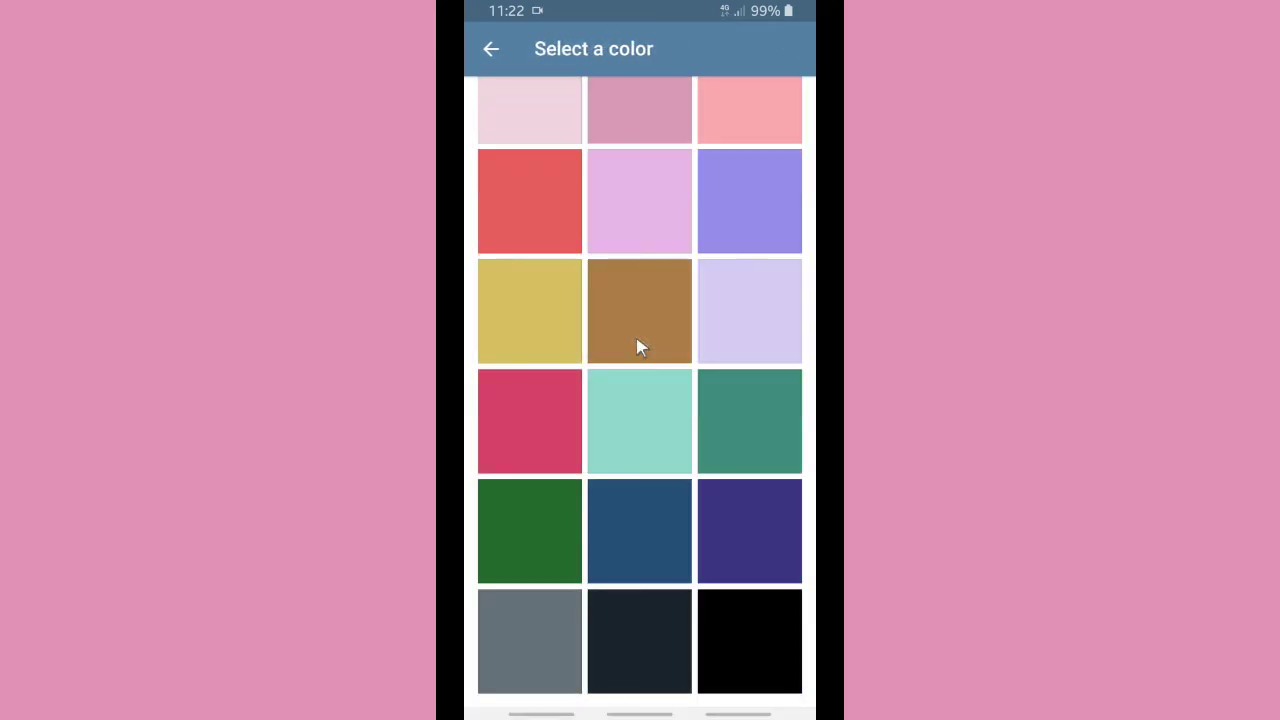
click(626, 428)
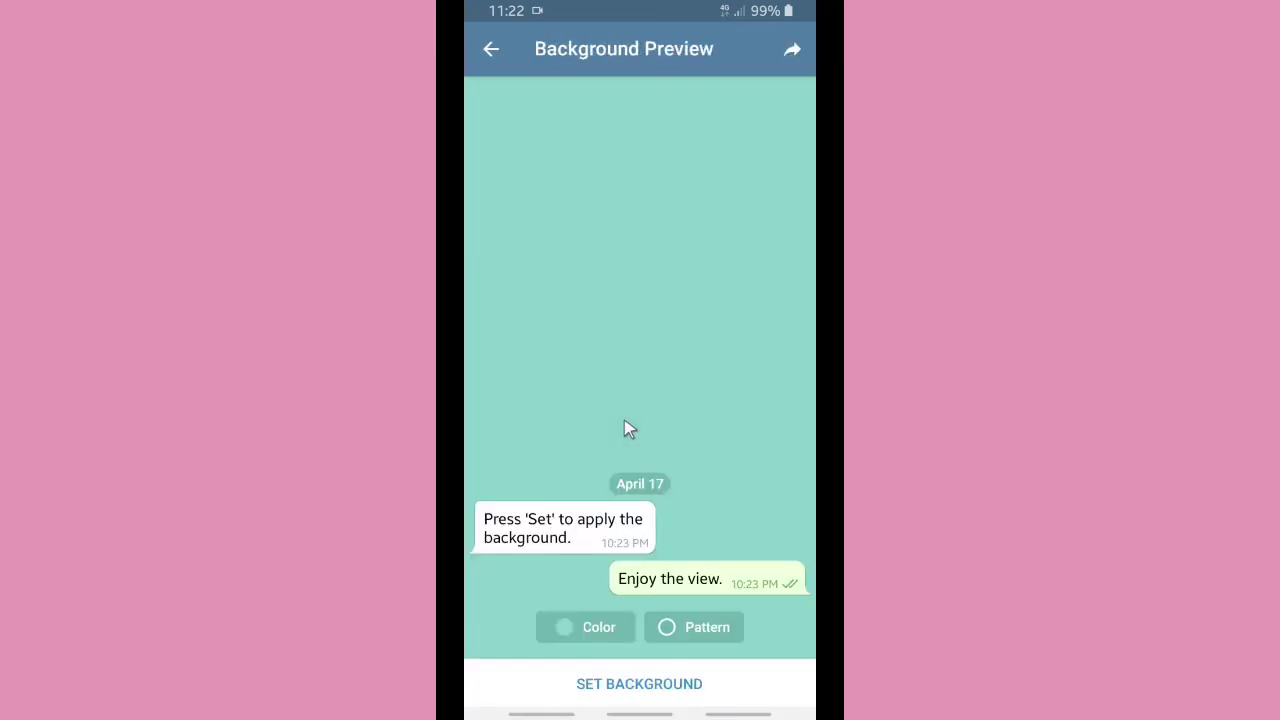
click(667, 627)
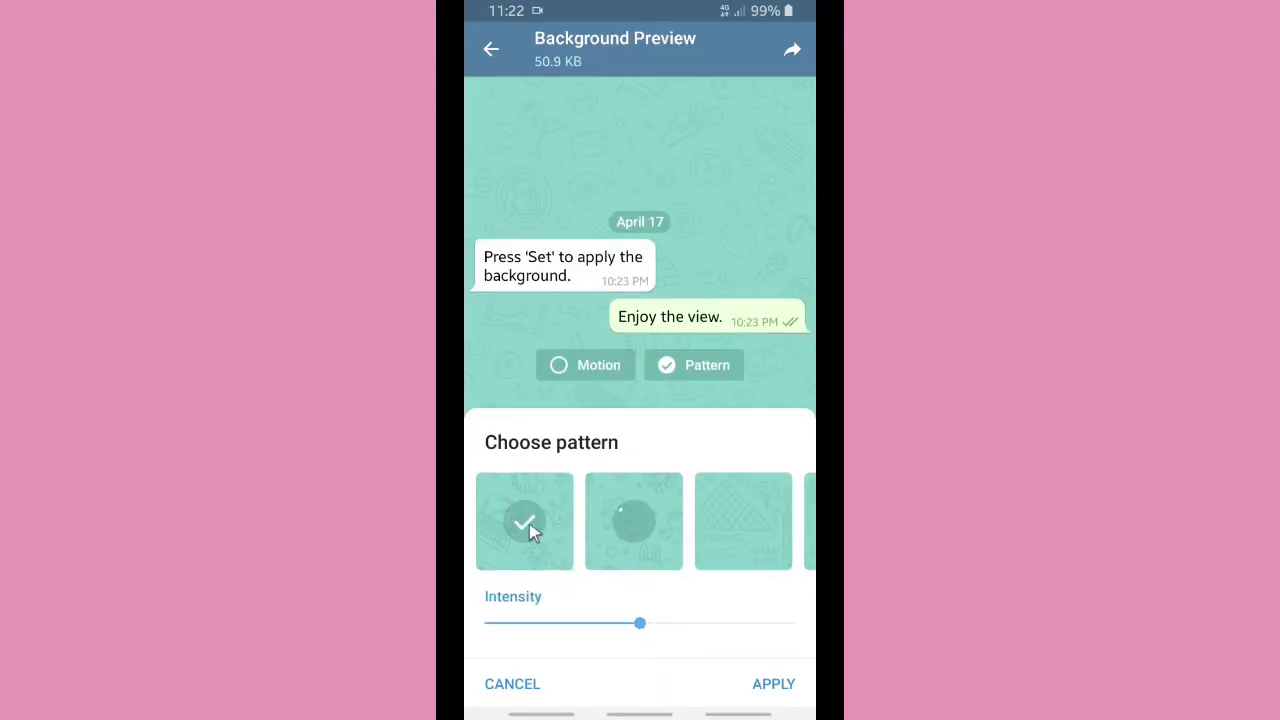
Step: Cycle through the available background pattern thumbnails
click(640, 530)
click(724, 527)
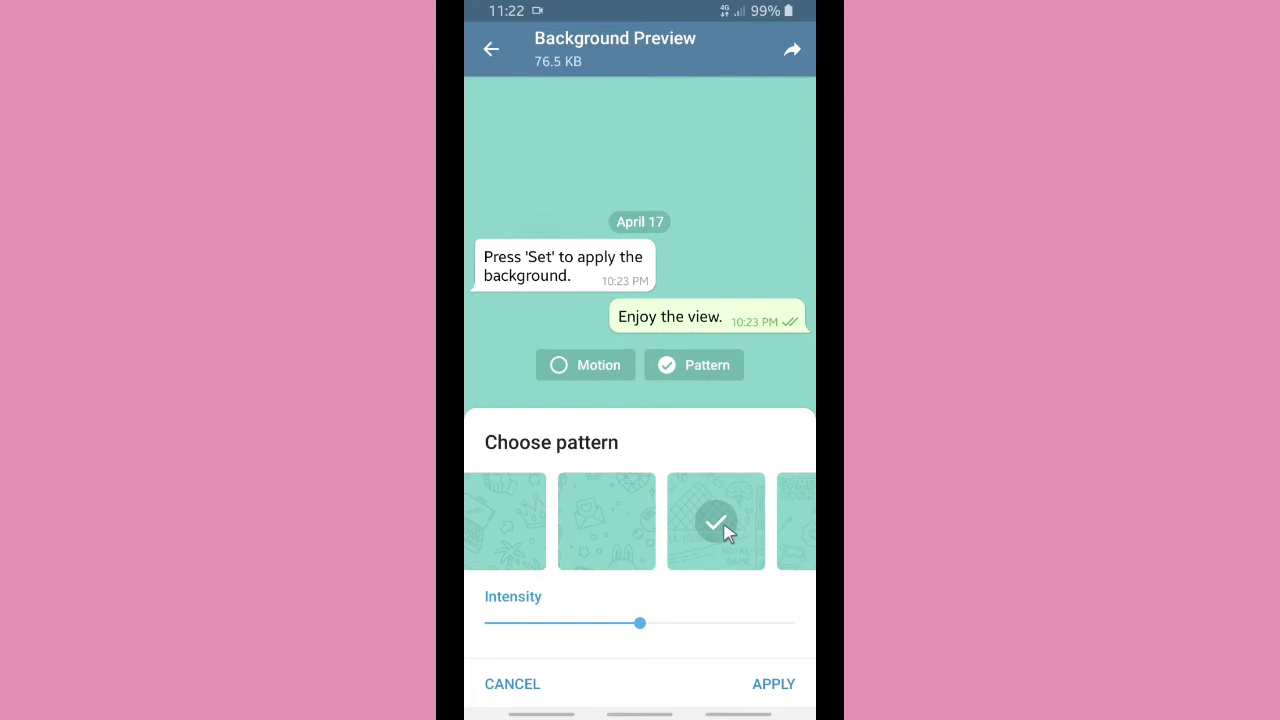
click(806, 527)
click(806, 527)
click(806, 527)
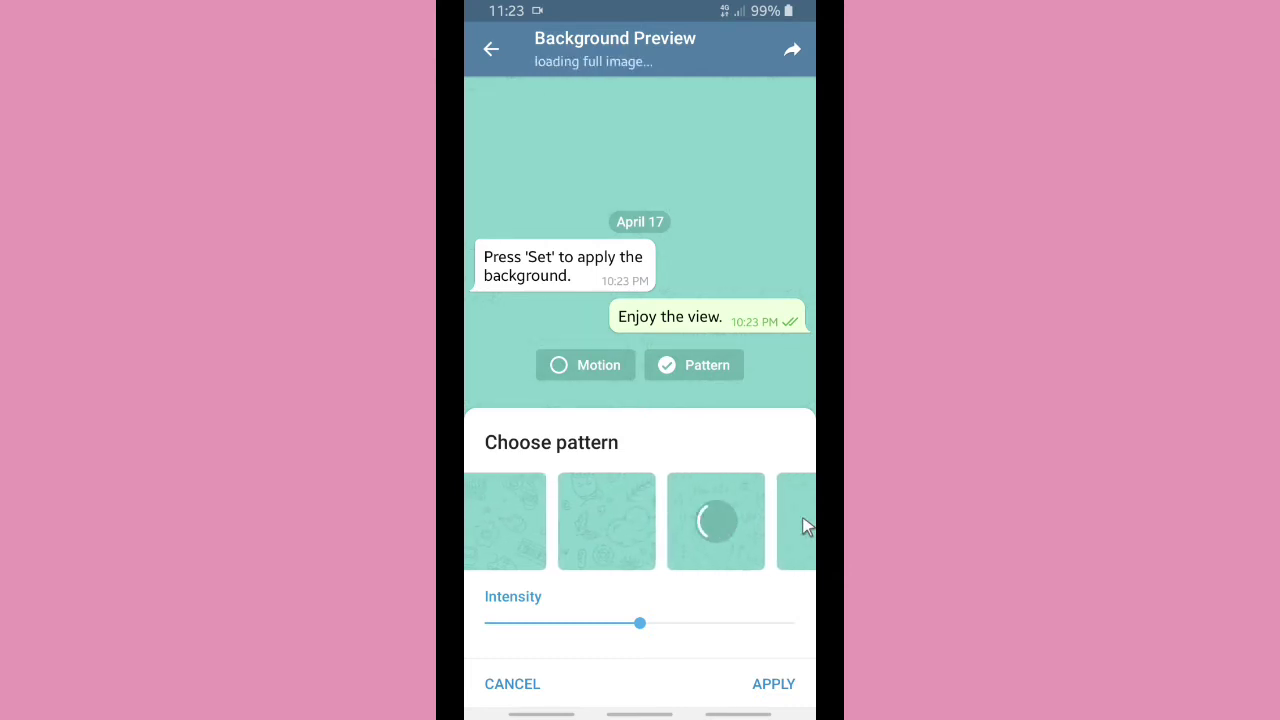
click(806, 527)
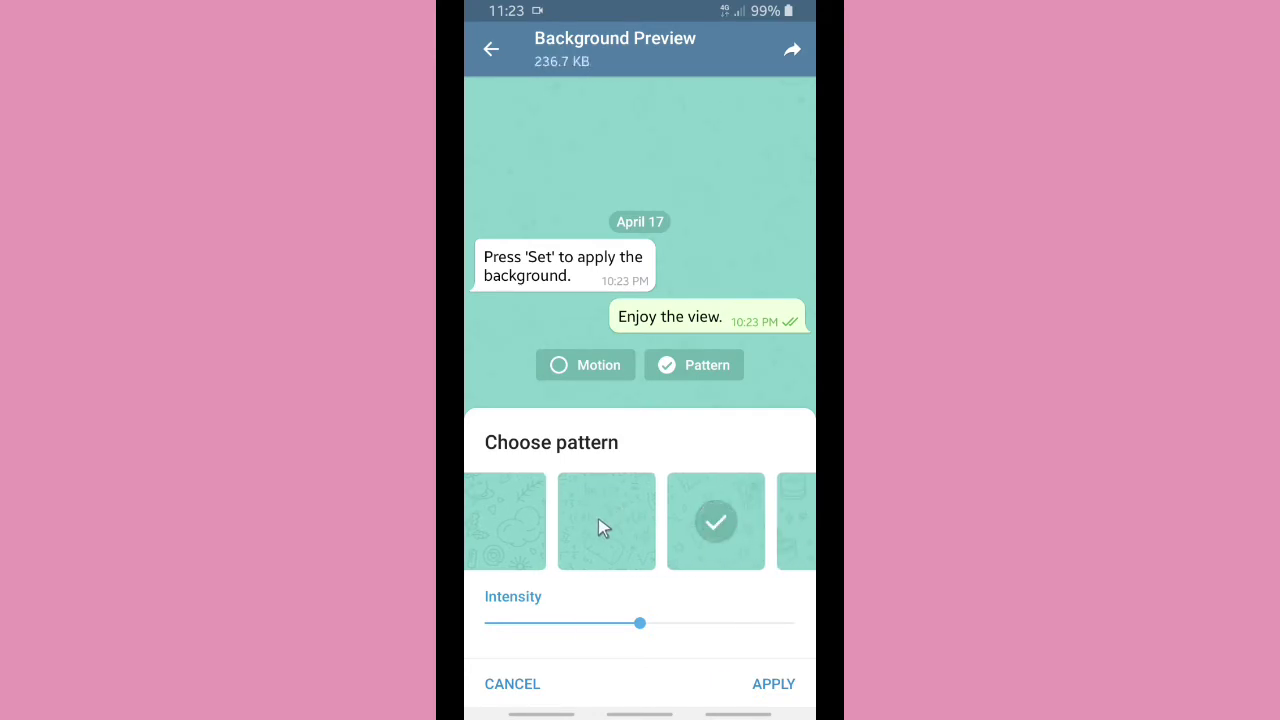
click(802, 512)
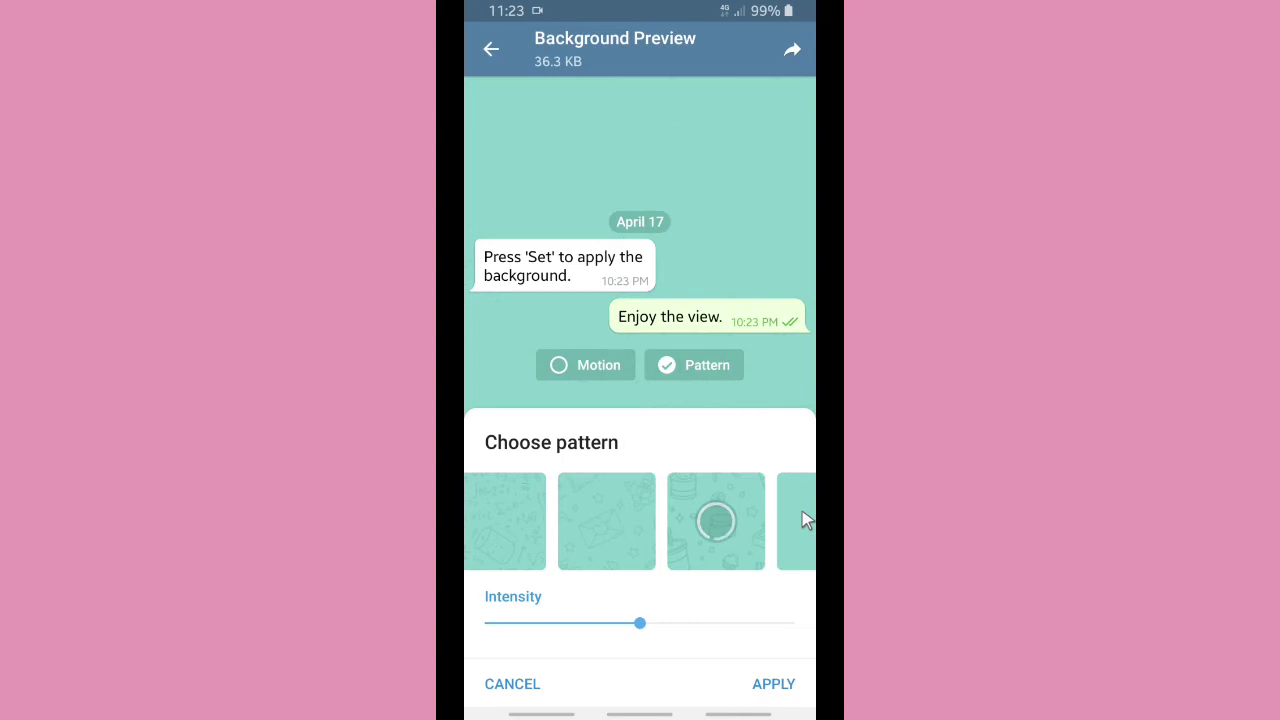
click(806, 514)
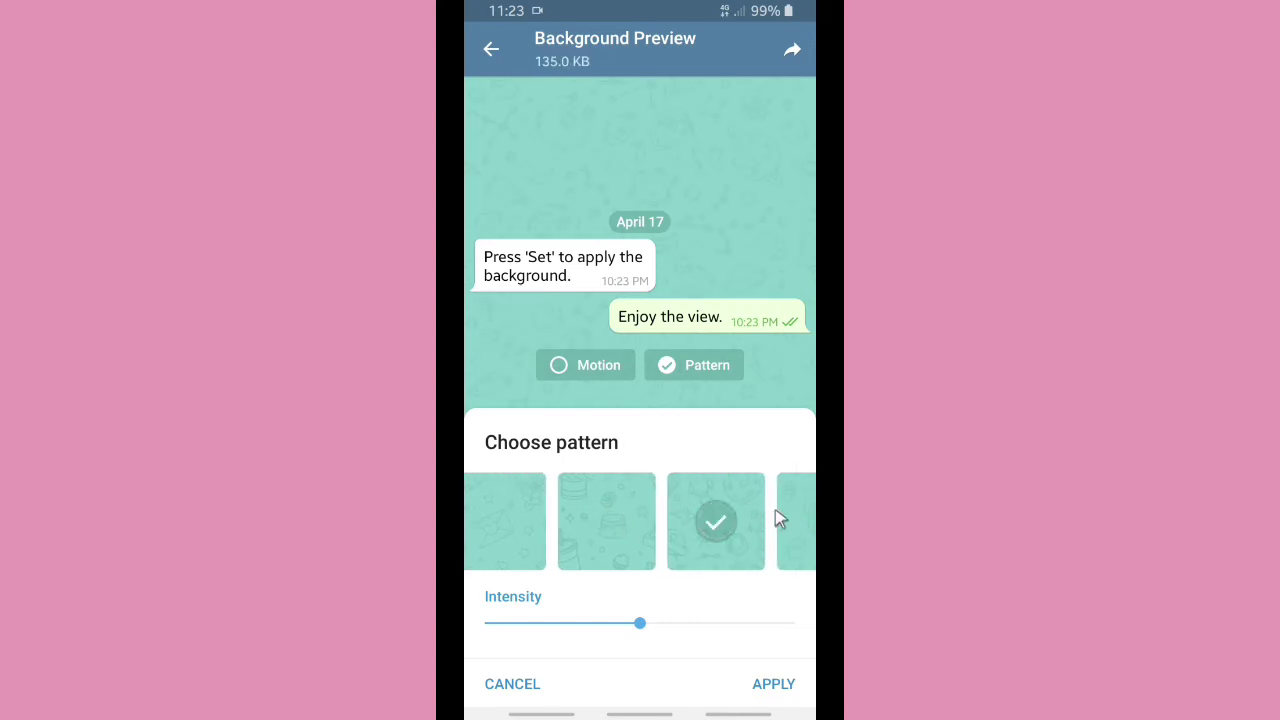
click(786, 522)
click(792, 515)
click(798, 518)
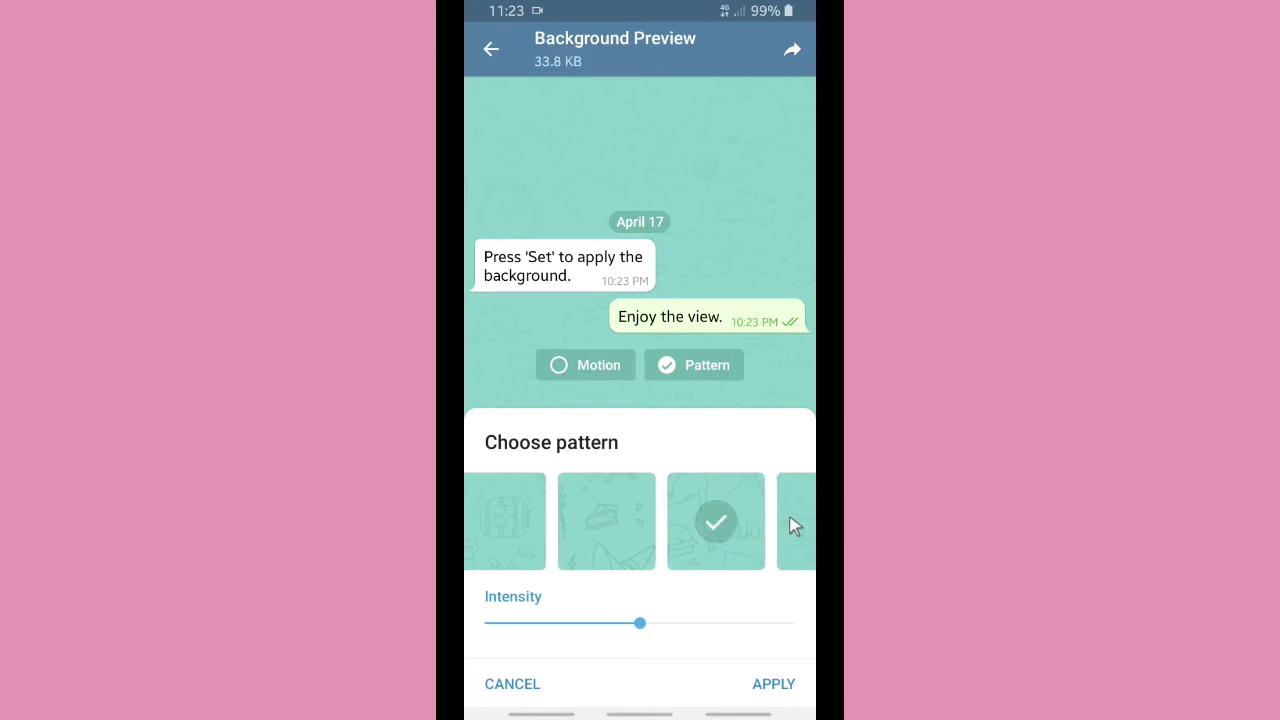
click(790, 520)
click(790, 519)
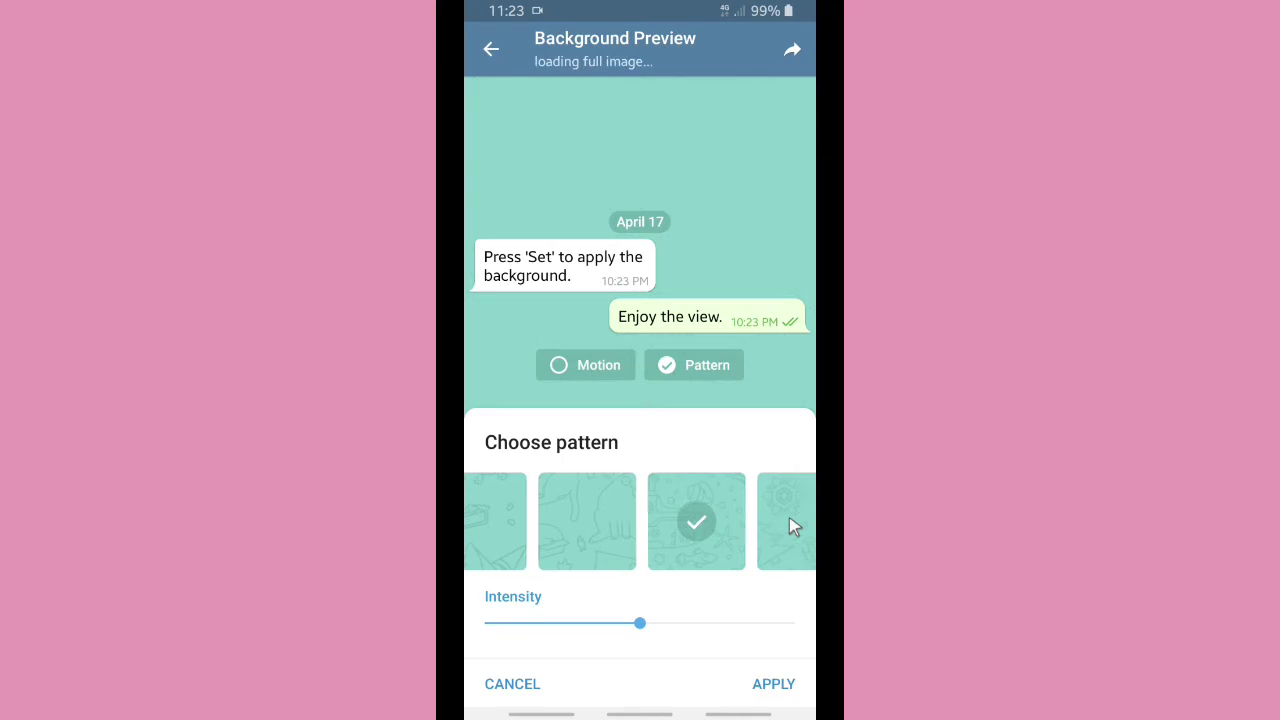
click(789, 520)
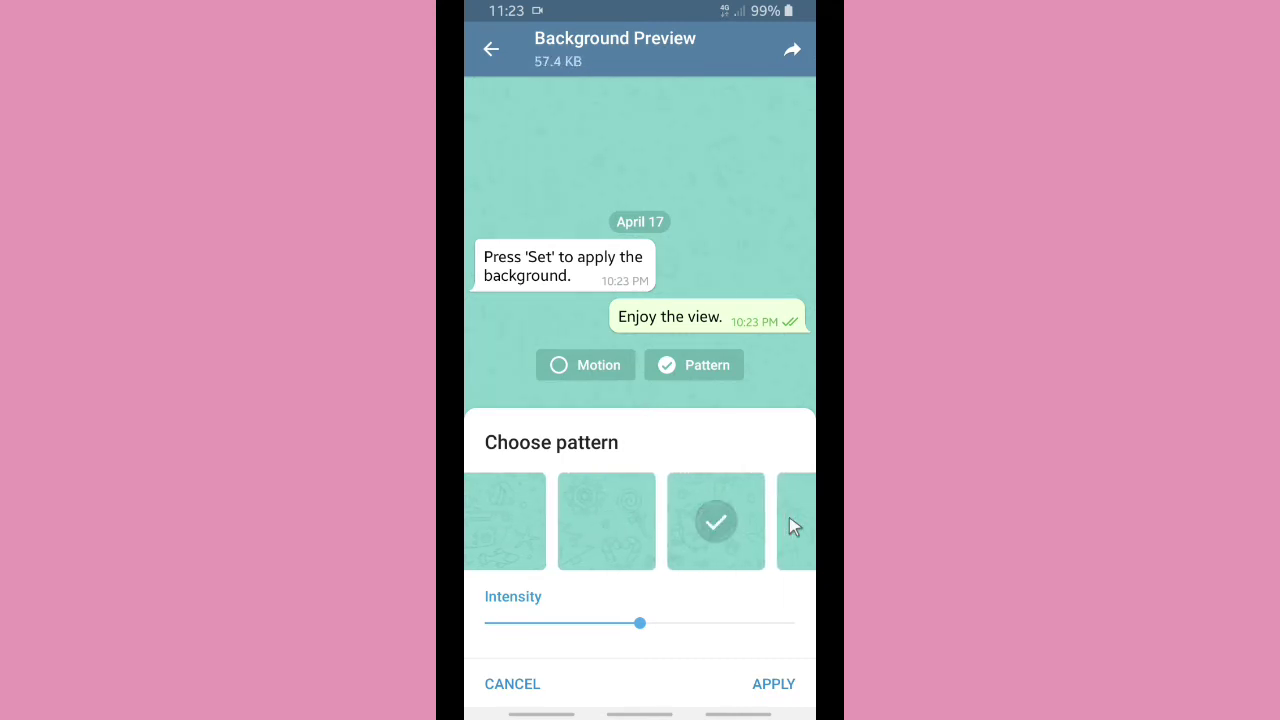
click(789, 520)
click(789, 519)
click(789, 519)
drag(782, 527, 468, 503)
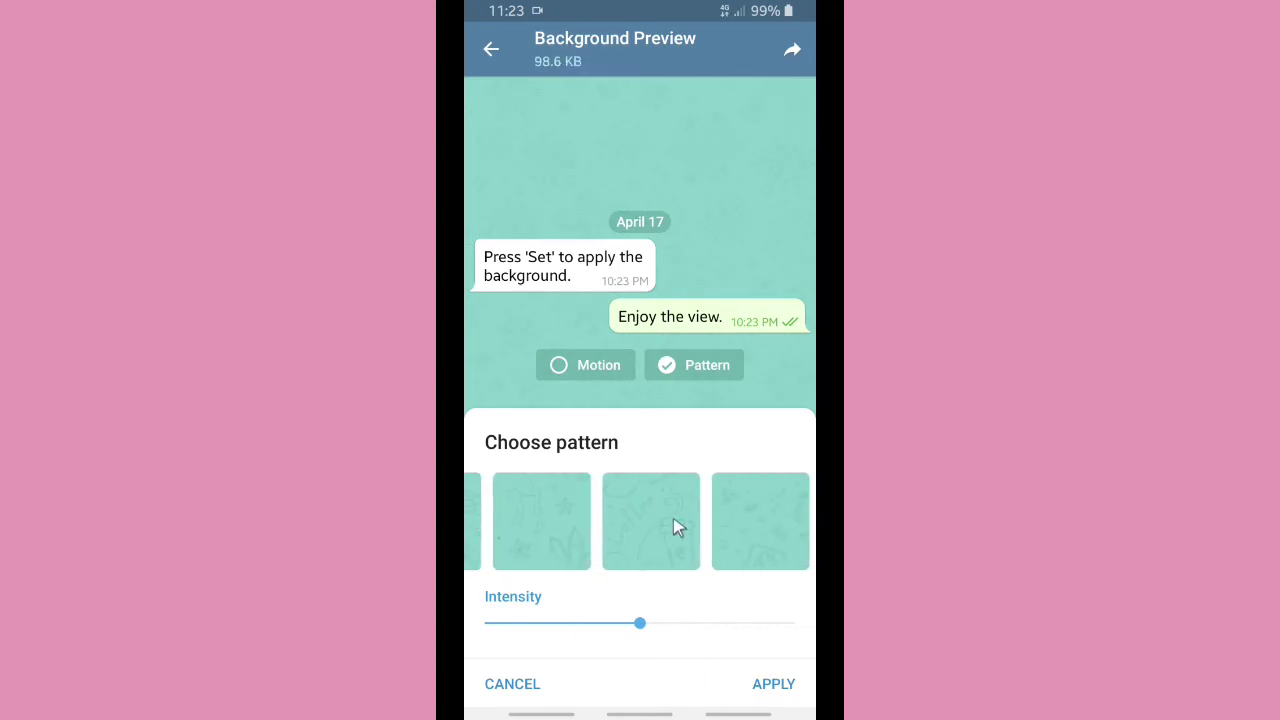
drag(726, 540, 471, 537)
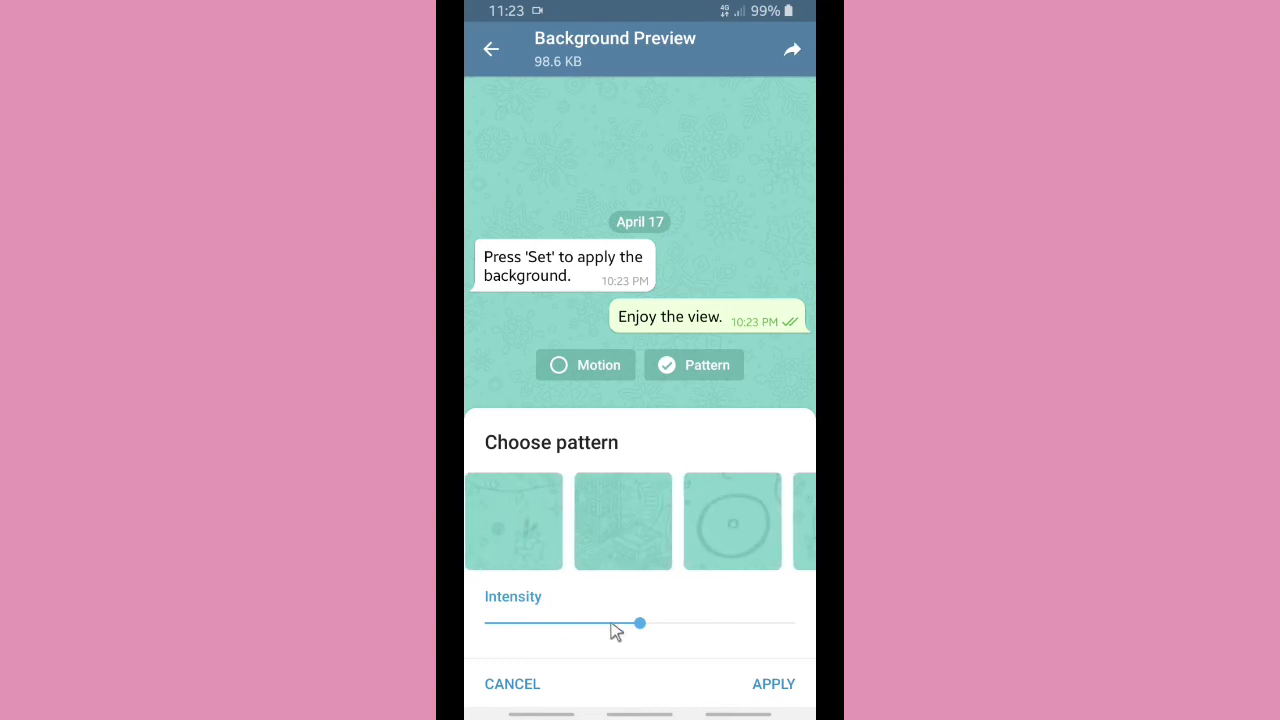
click(640, 623)
drag(641, 535, 686, 537)
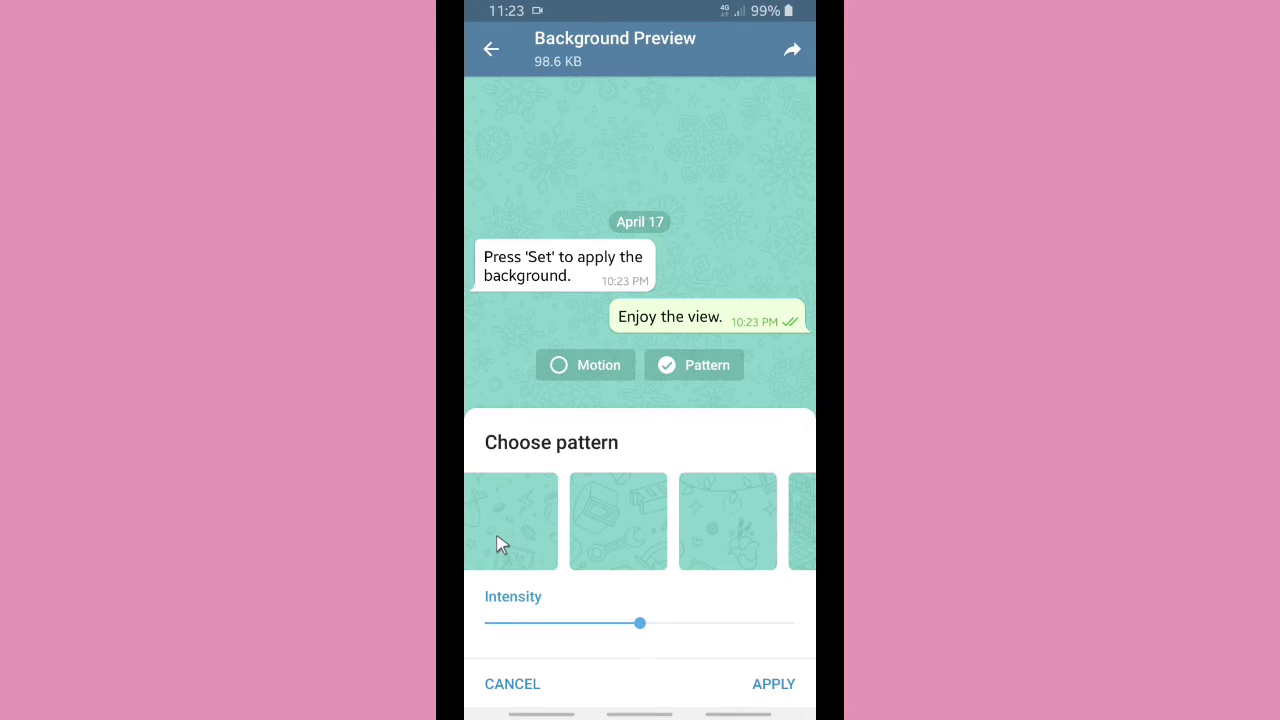
Step: Preview the tools pattern and another one, testing low and full intensity
click(583, 520)
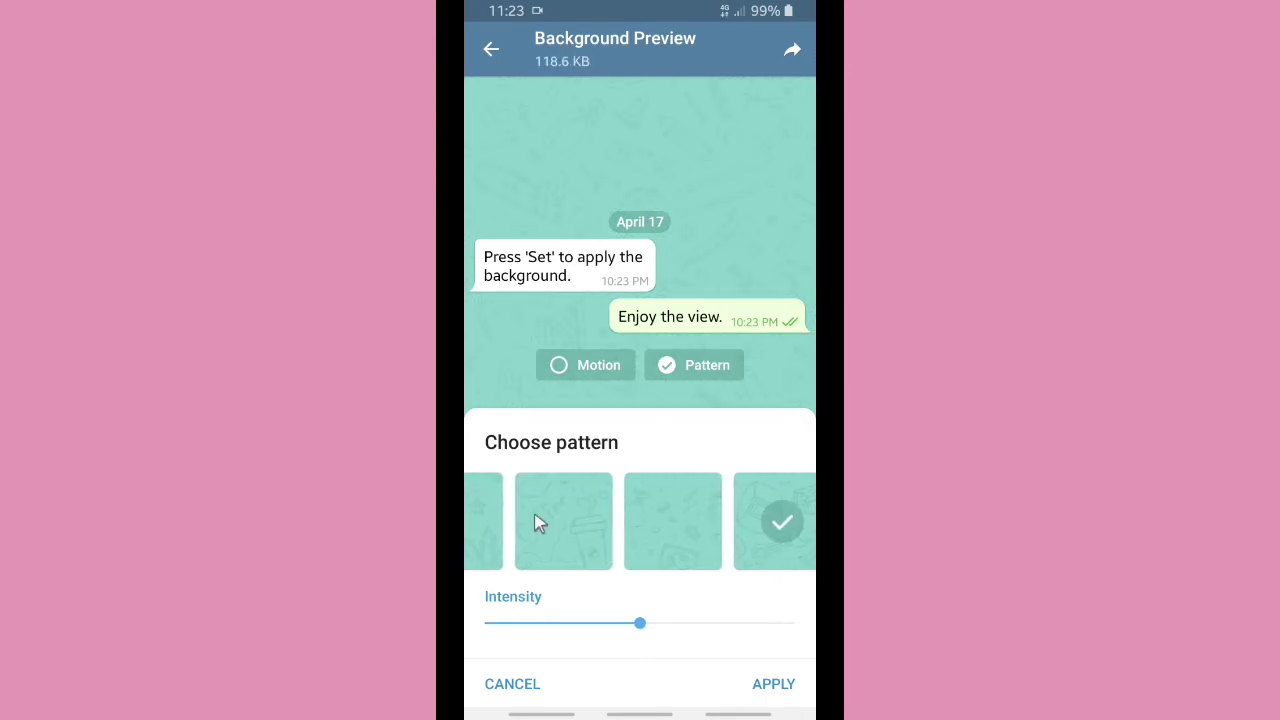
click(565, 527)
drag(641, 624, 565, 624)
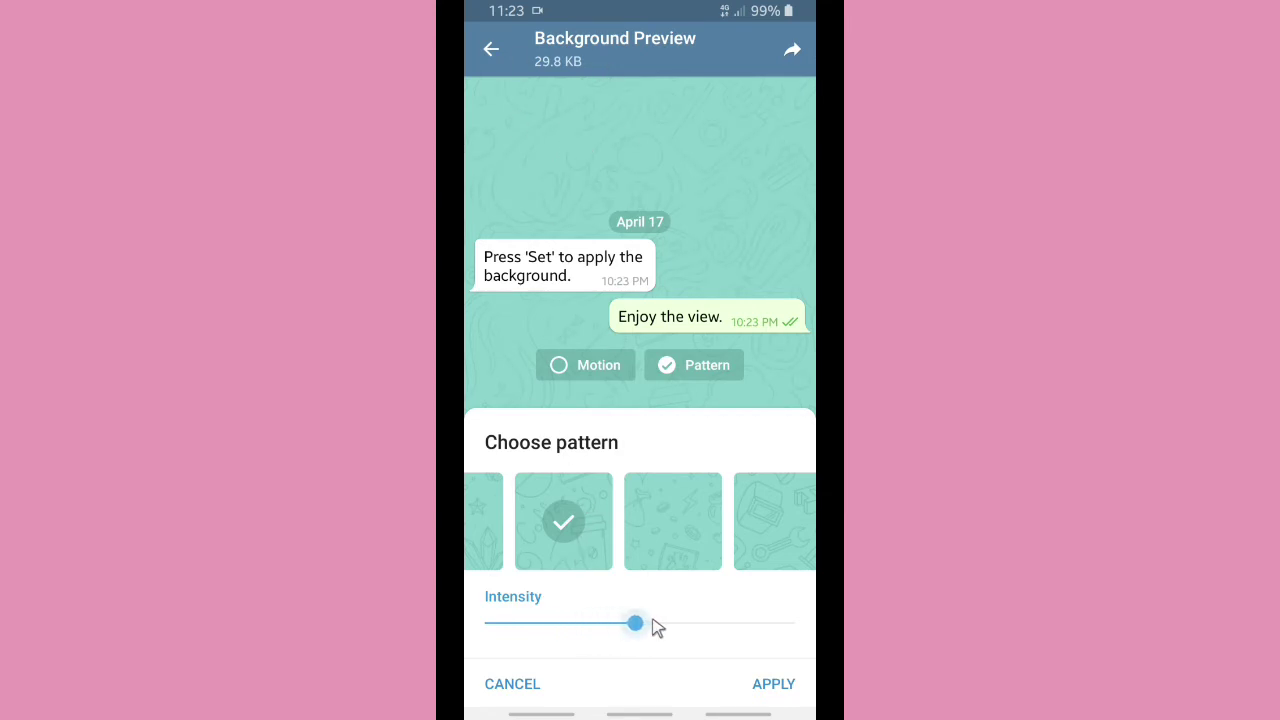
drag(783, 623, 800, 623)
drag(583, 528, 622, 547)
Step: Pick the roses-and-hearts doodle at about 40% intensity, then exit without applying
click(628, 525)
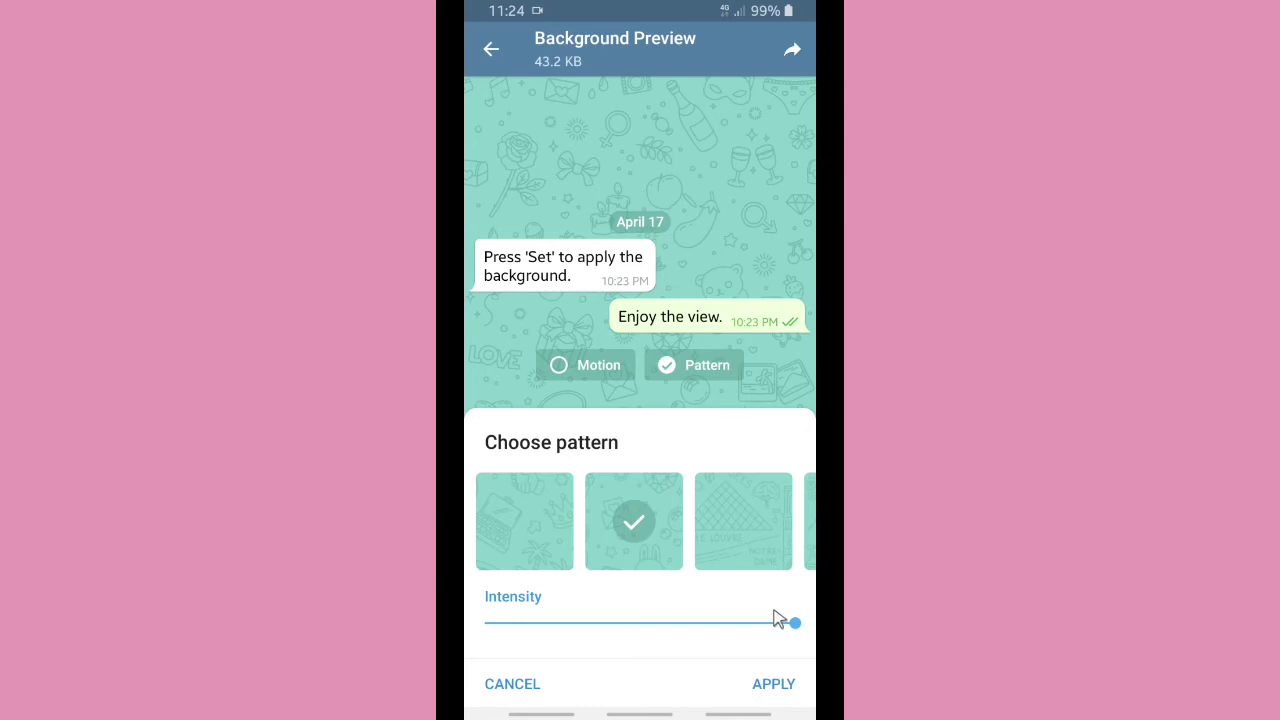
drag(800, 622, 554, 632)
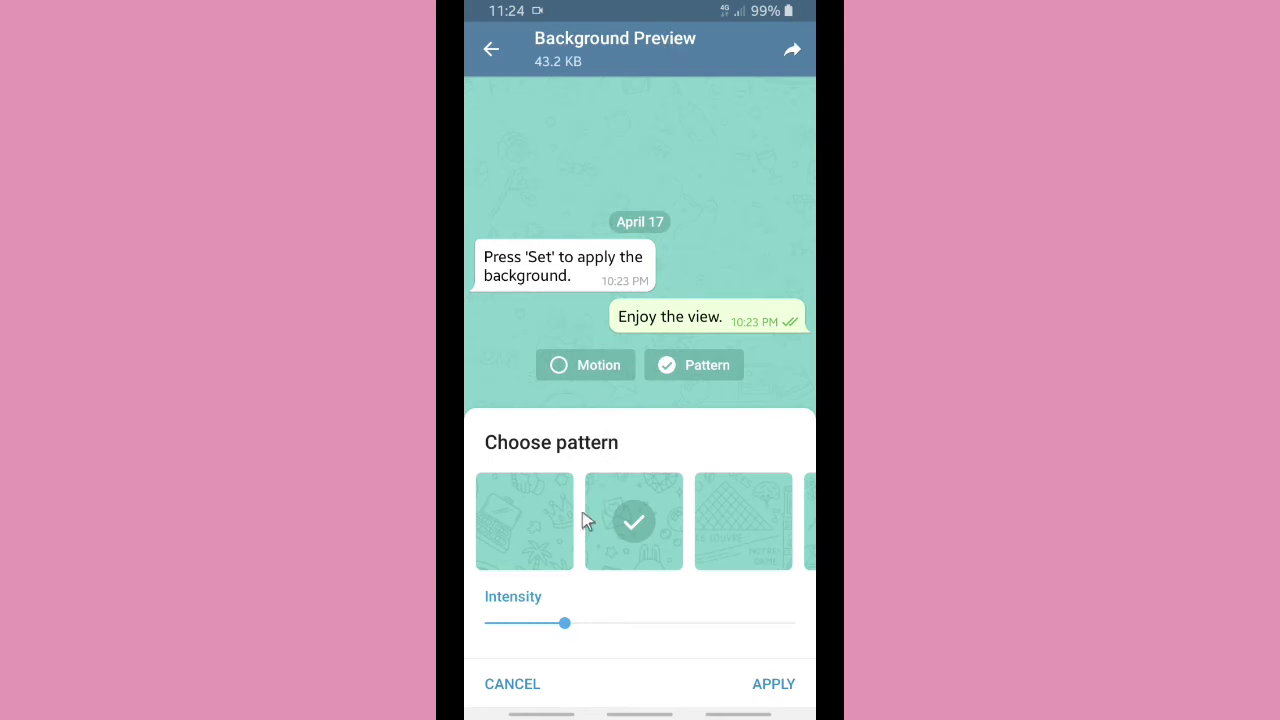
drag(569, 626, 630, 627)
click(494, 50)
Step: Back out of Background Preview and Chat Background to reach Chat Settings
click(496, 52)
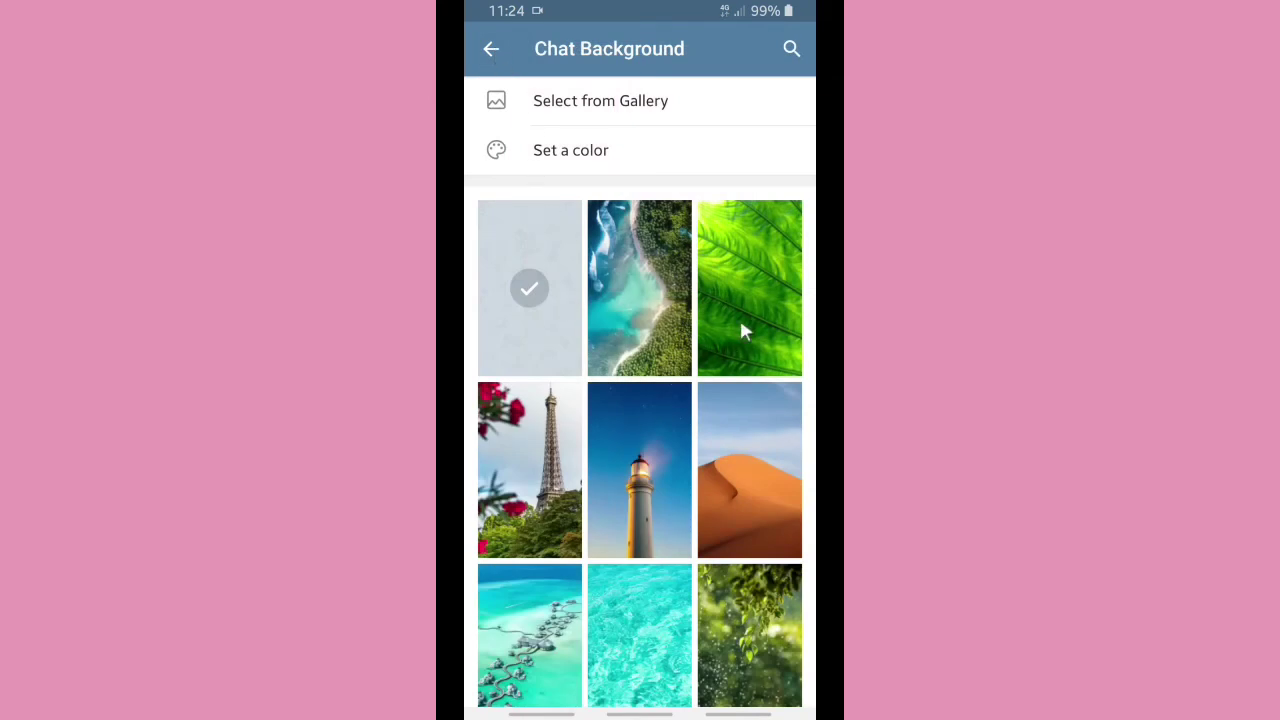
click(489, 52)
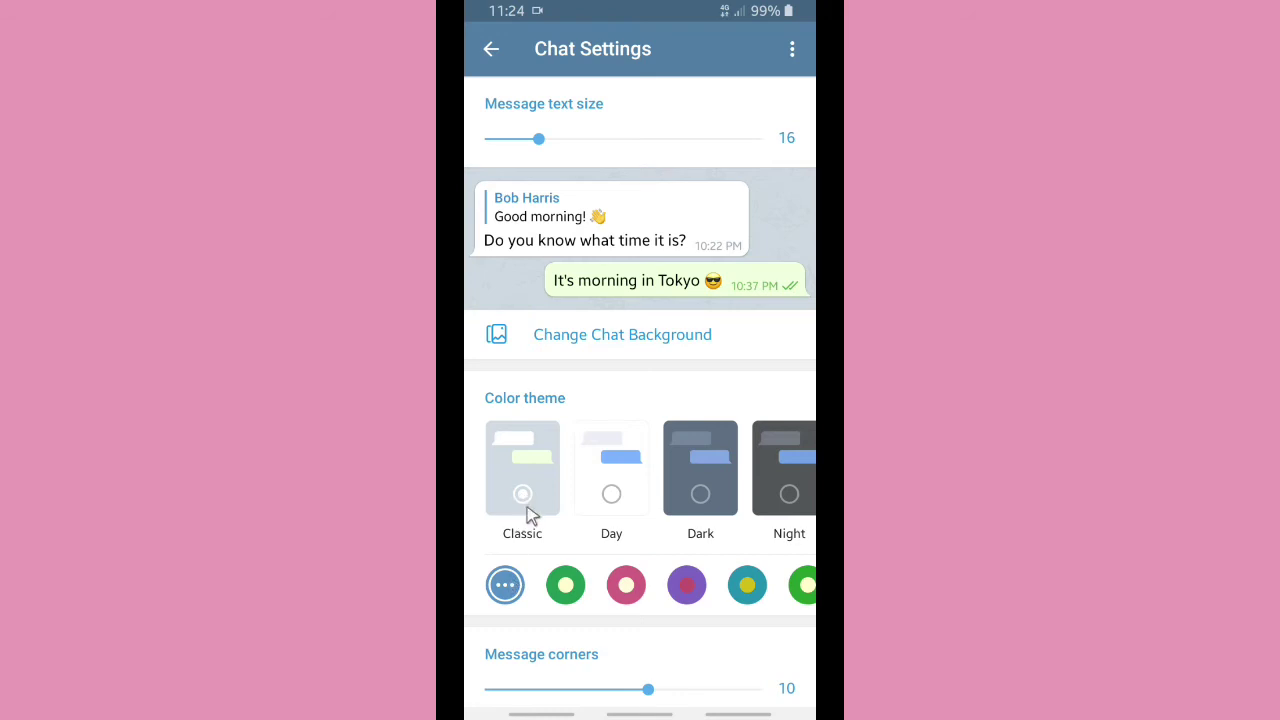
Step: Try the Day and Dark themes with light-blue, purple and green accents
click(611, 494)
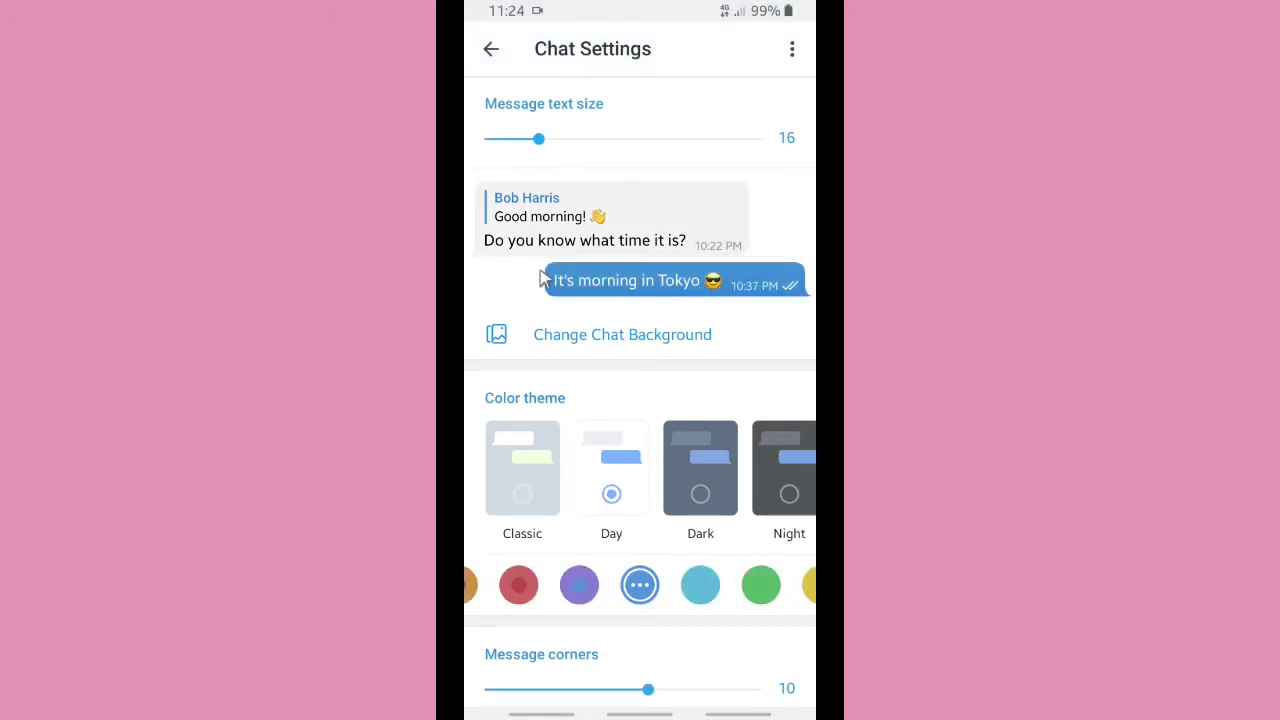
click(700, 494)
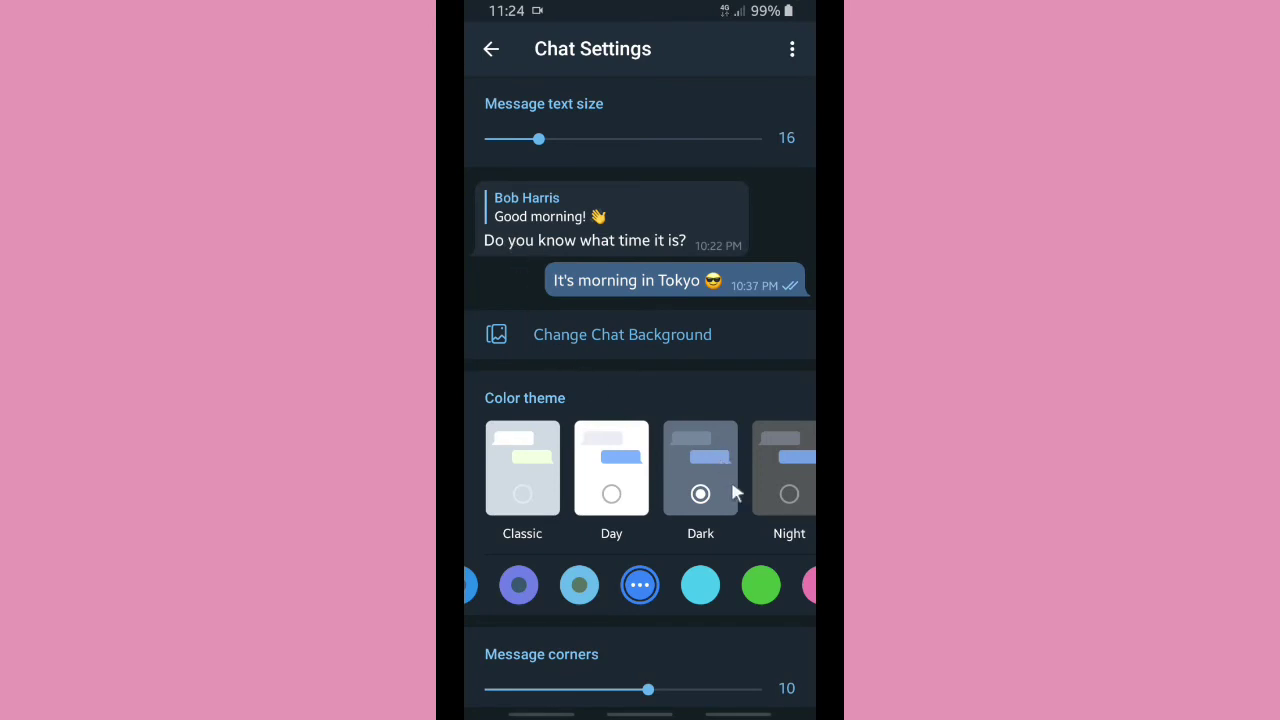
click(595, 597)
click(537, 590)
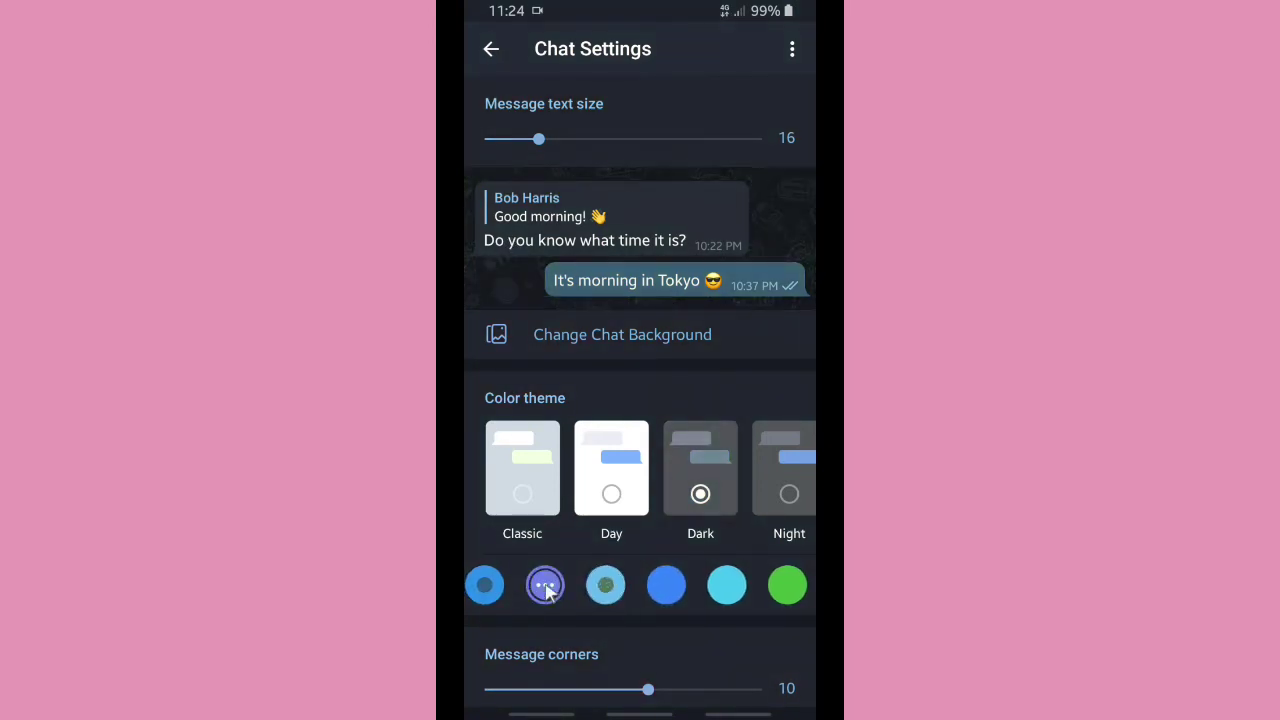
click(788, 589)
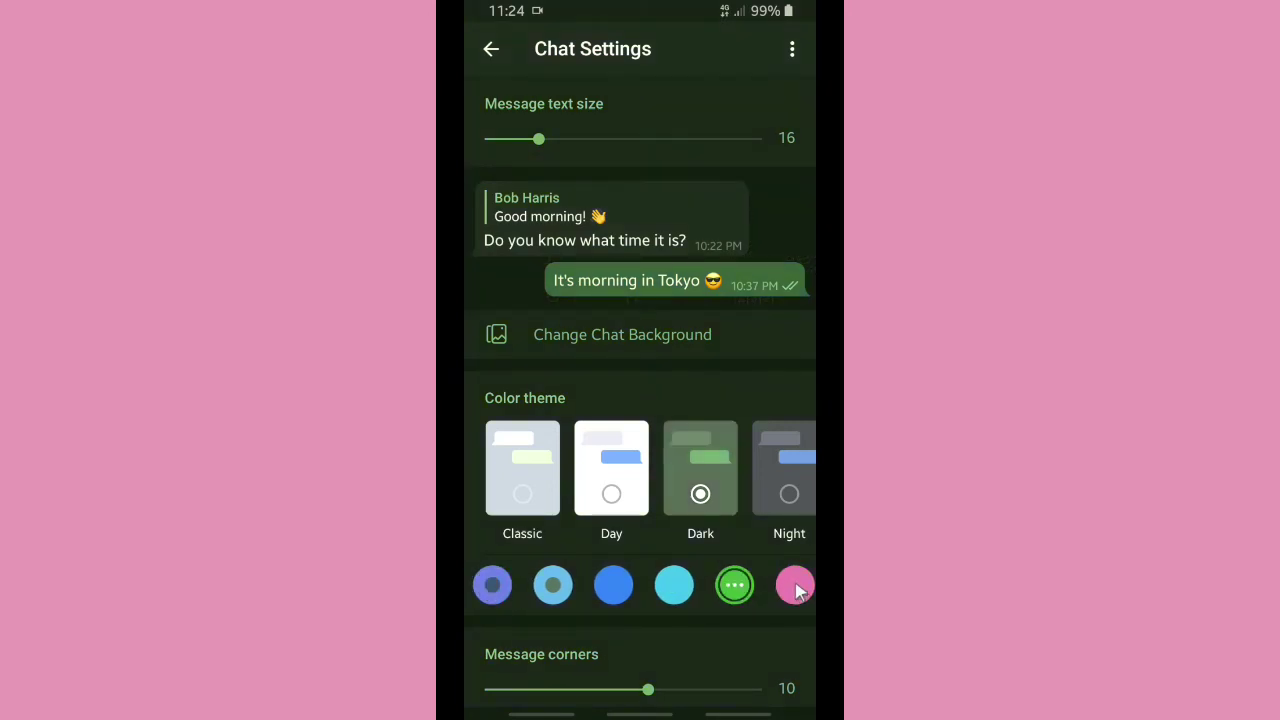
drag(808, 508, 600, 497)
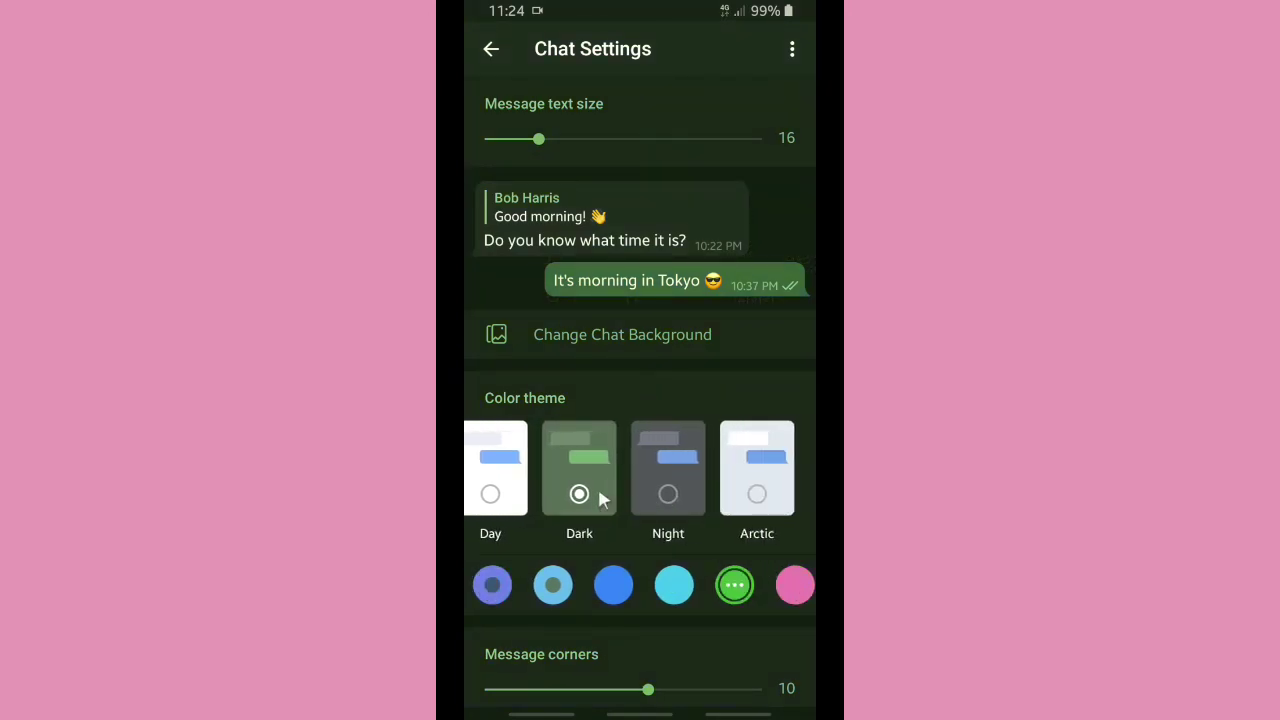
Step: Try Night with pink and Arctic with teal and orange, then settle on Dark with teal
click(662, 492)
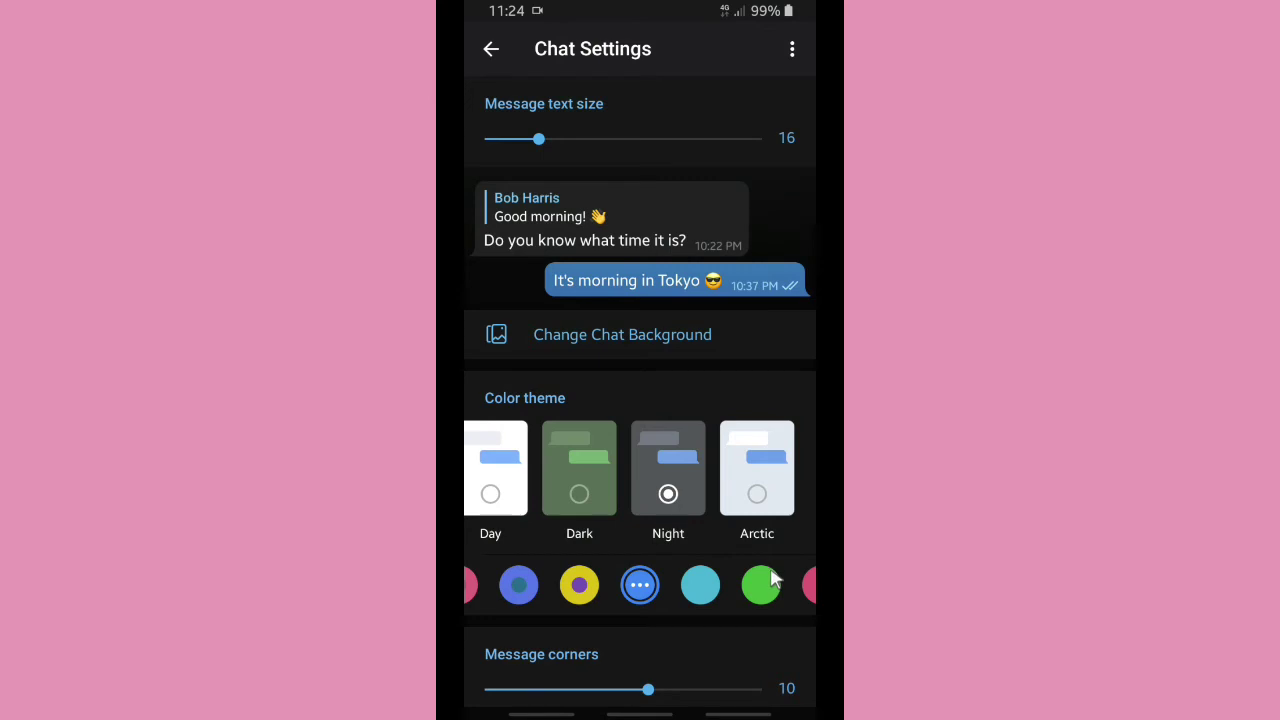
drag(774, 580, 640, 585)
click(679, 590)
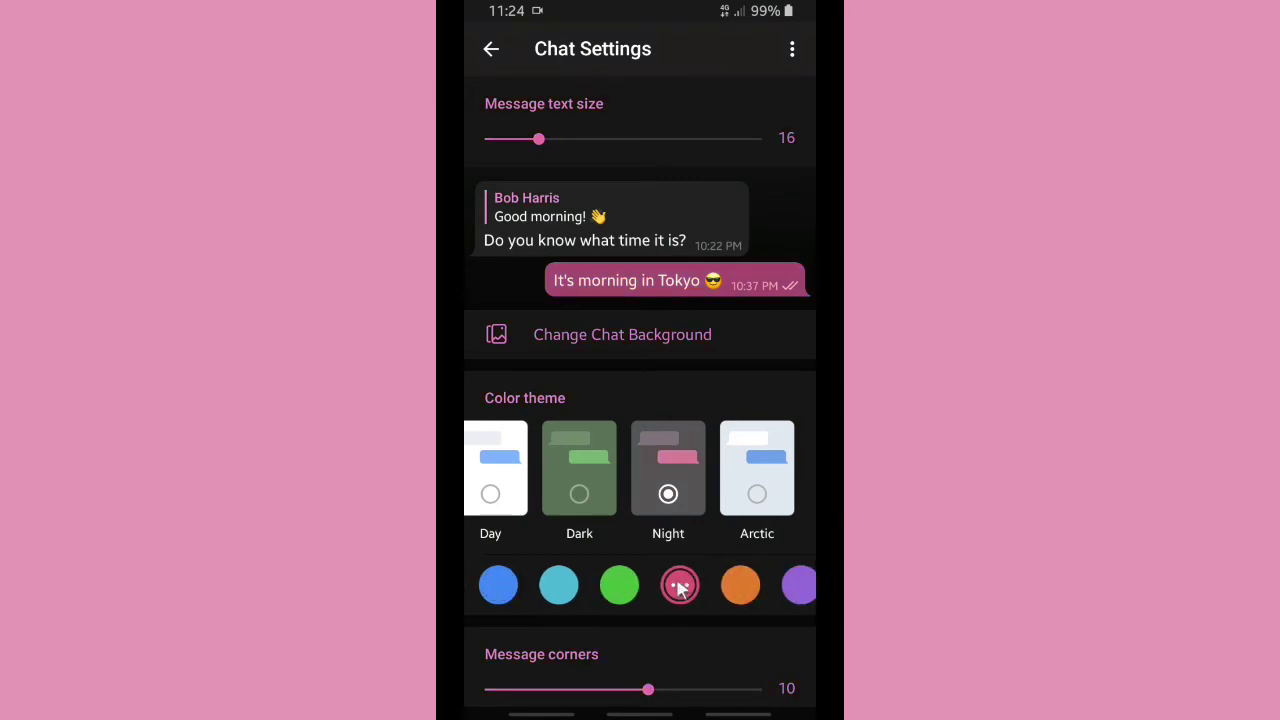
click(752, 494)
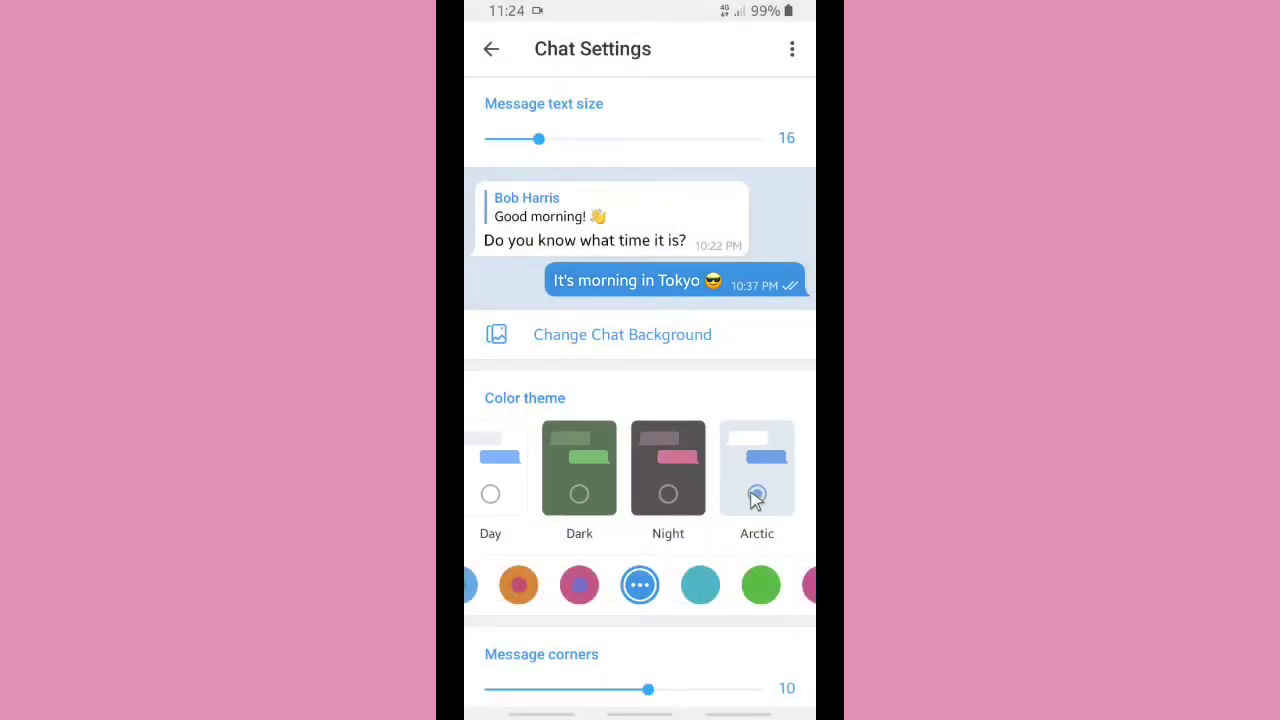
click(700, 585)
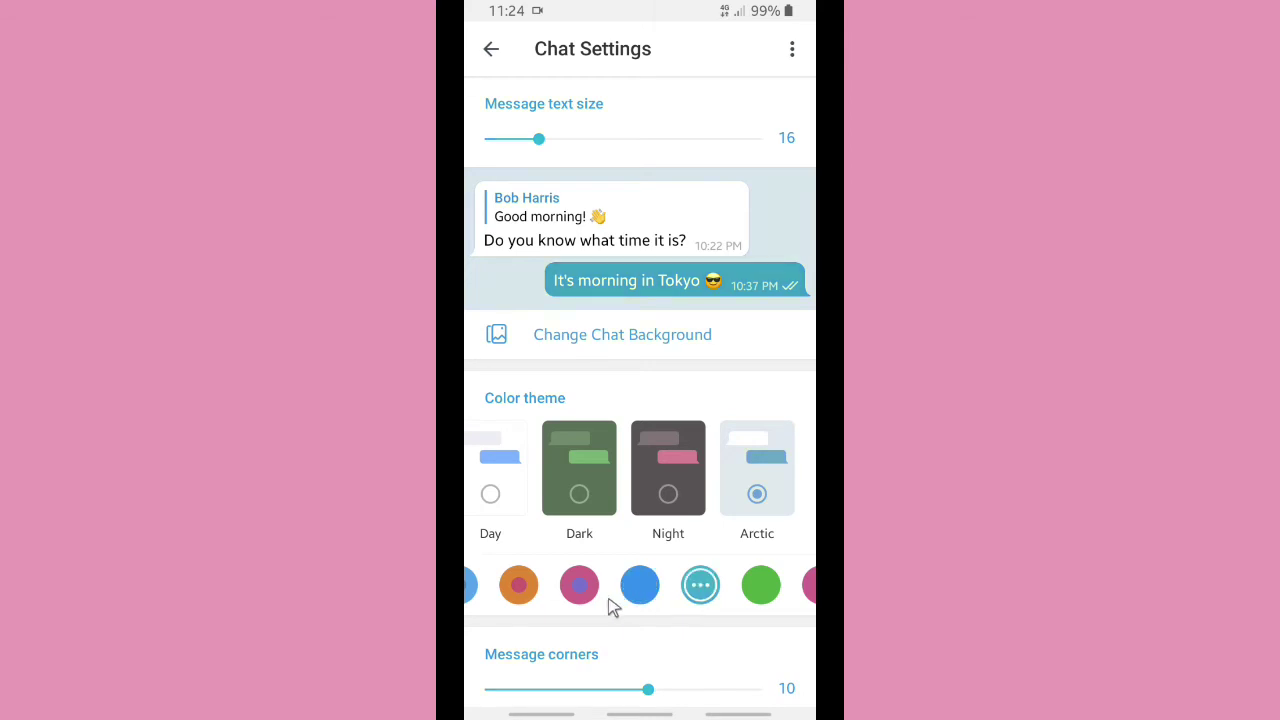
drag(580, 597, 730, 615)
click(626, 585)
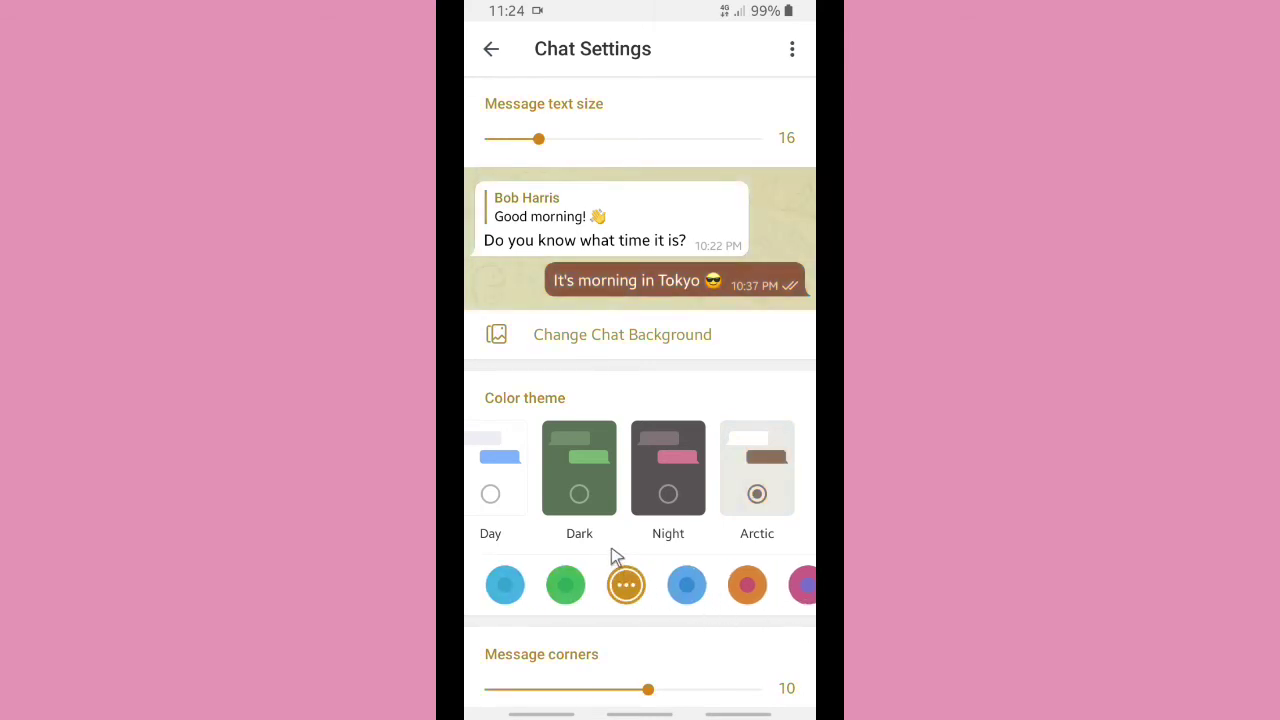
click(593, 487)
click(580, 578)
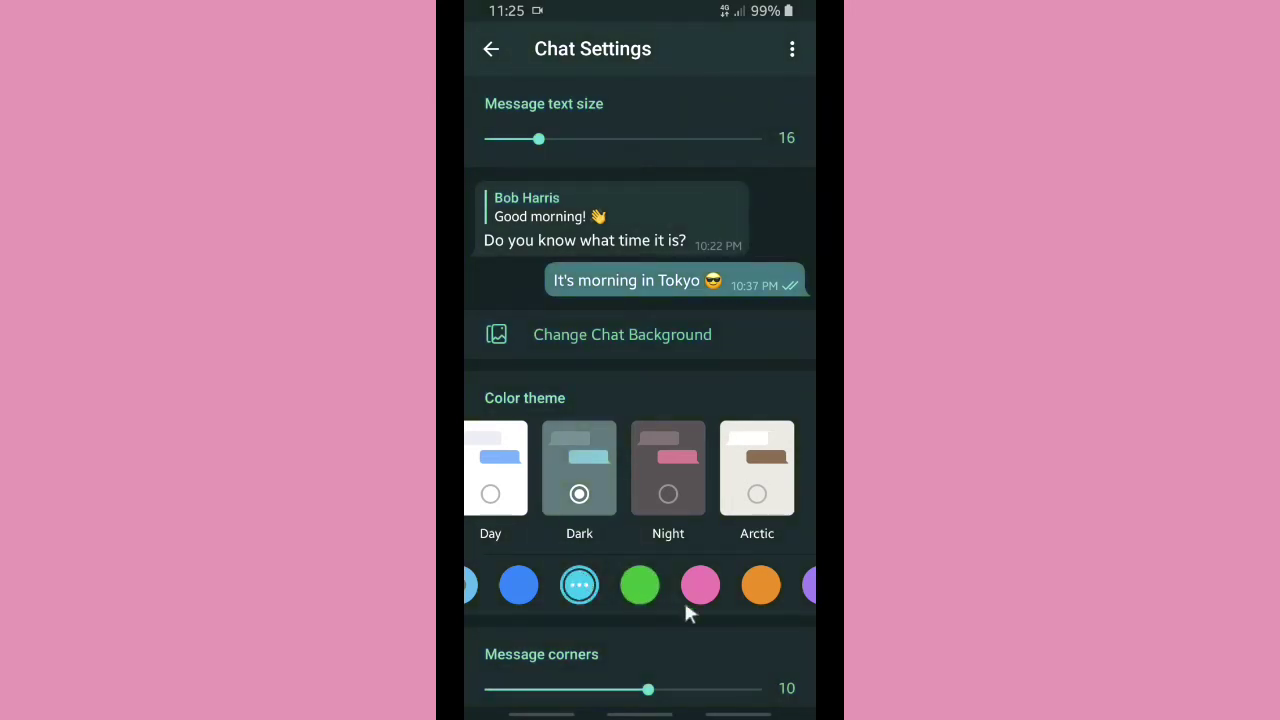
Step: Drag the Message corners slider through 4, 0 and 12, leaving it at 9
drag(626, 583, 623, 397)
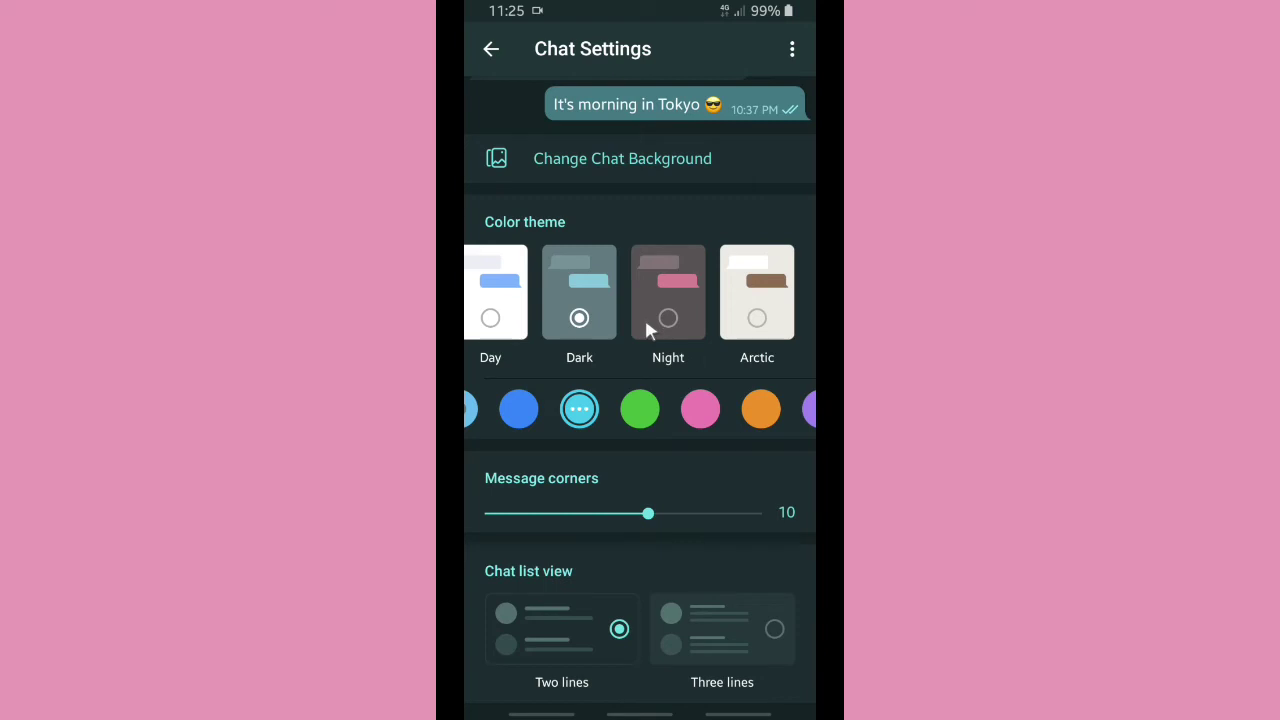
drag(644, 318, 651, 396)
drag(650, 589, 463, 591)
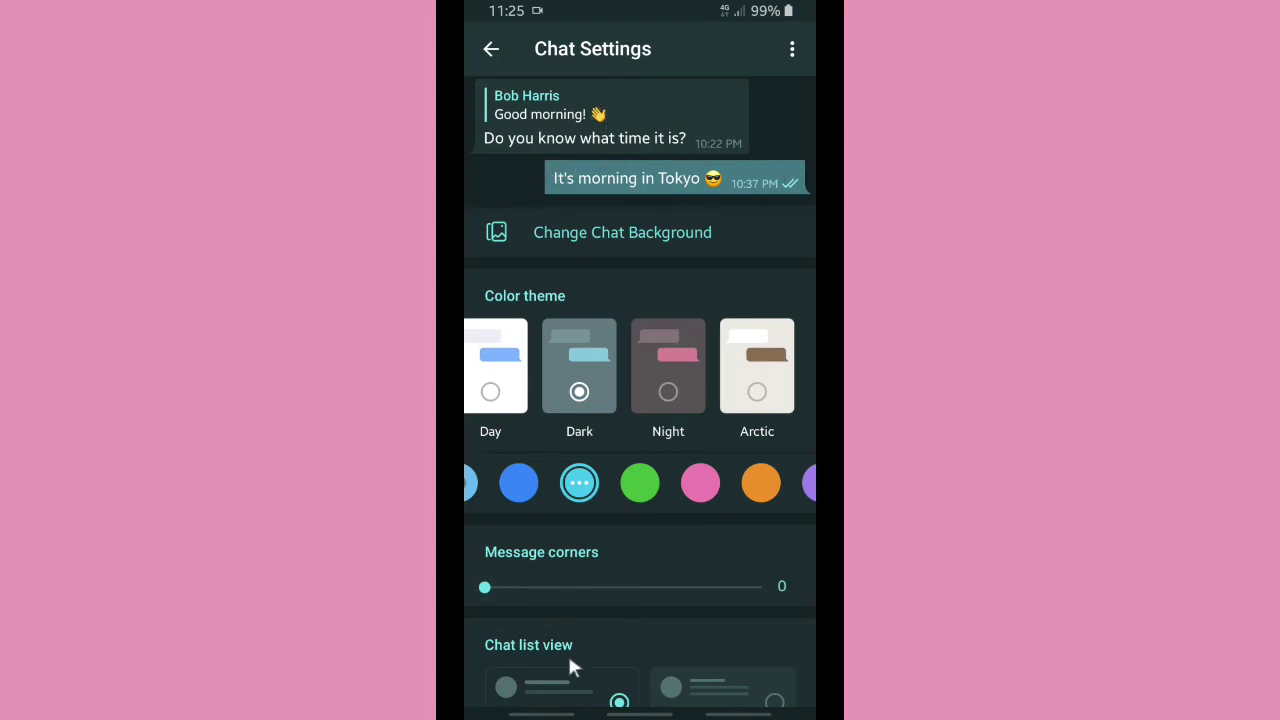
drag(517, 591, 674, 598)
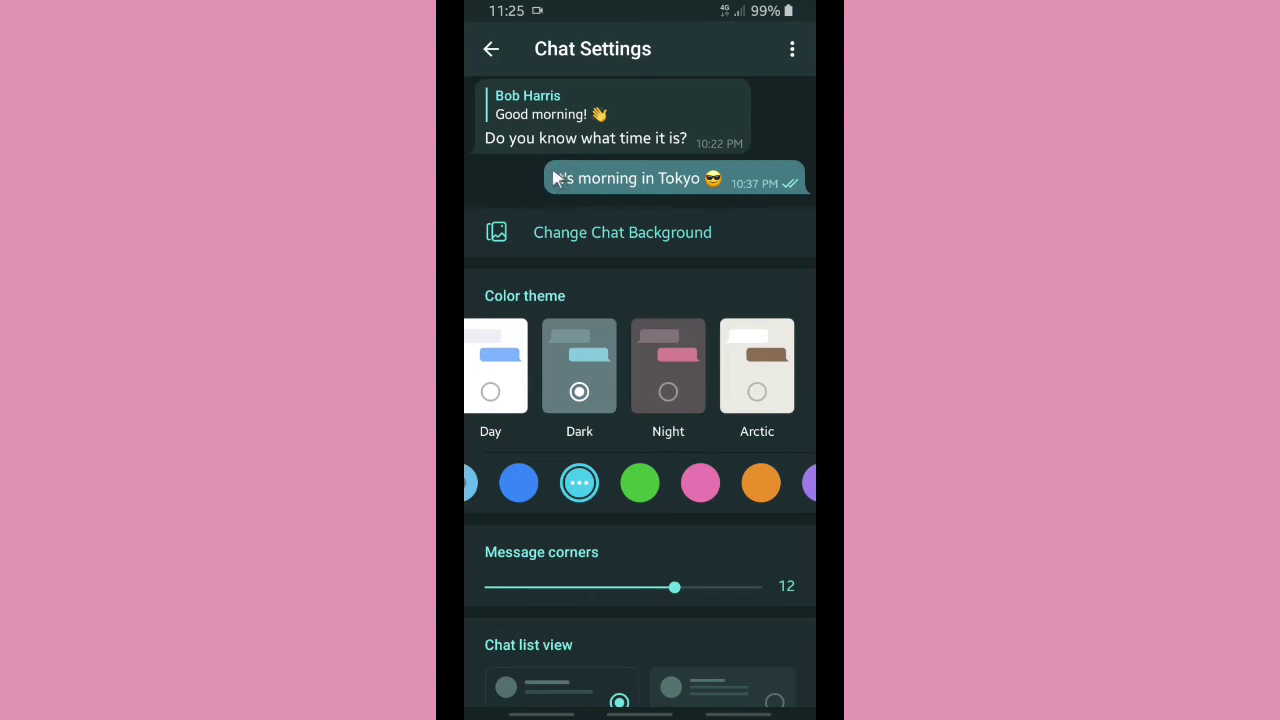
scroll(672, 550, down, 1)
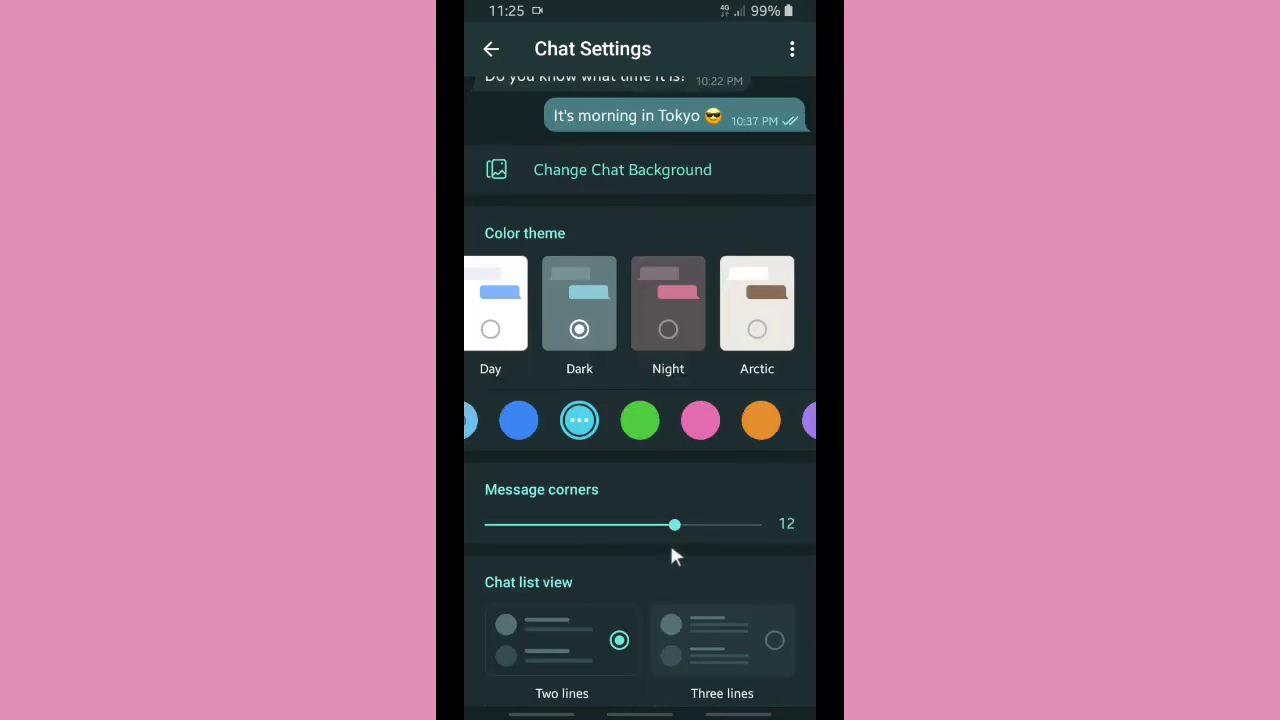
drag(674, 526, 629, 531)
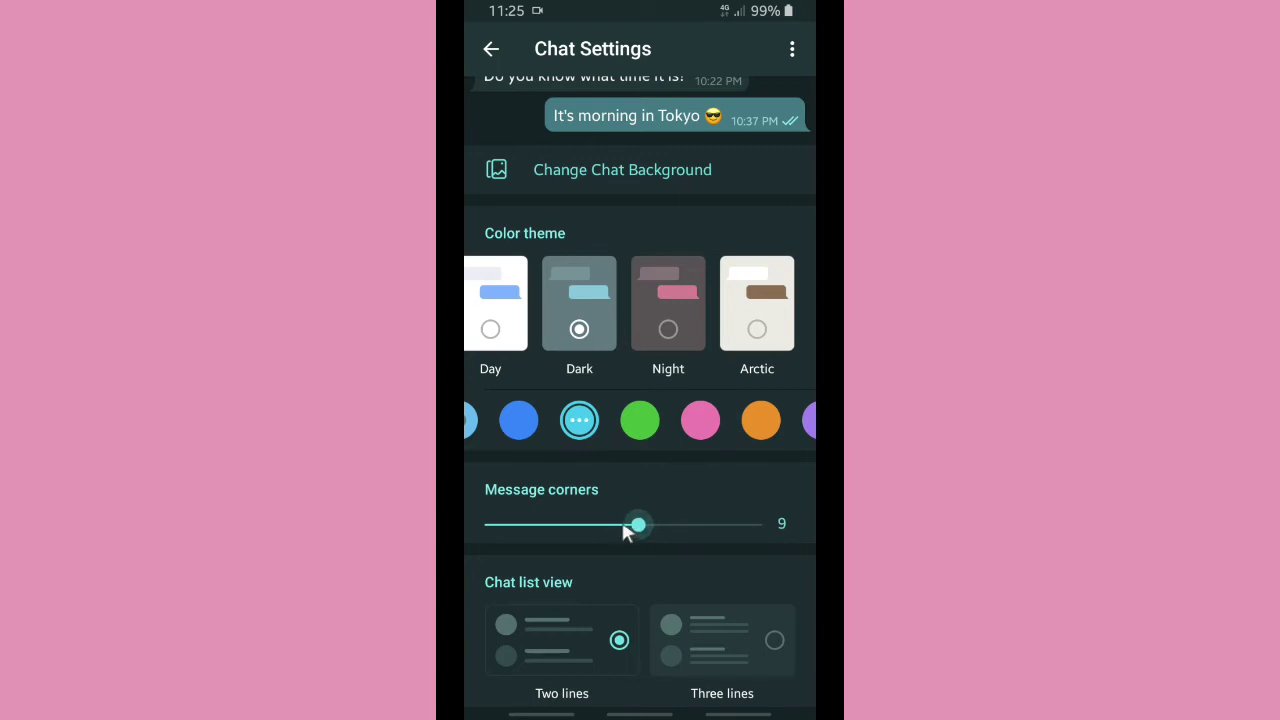
scroll(628, 520, down, 2)
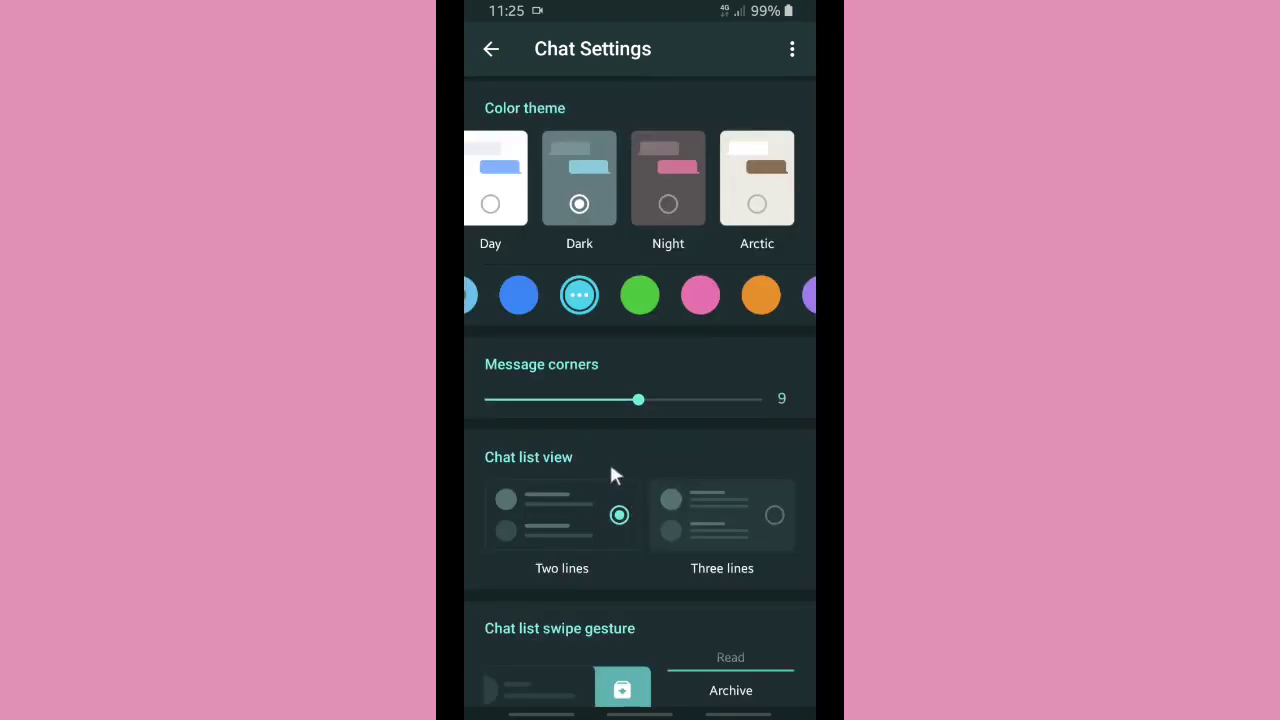
Step: Switch Chat list view to Three lines, then back to Two lines
scroll(608, 472, up, 5)
scroll(730, 630, down, 4)
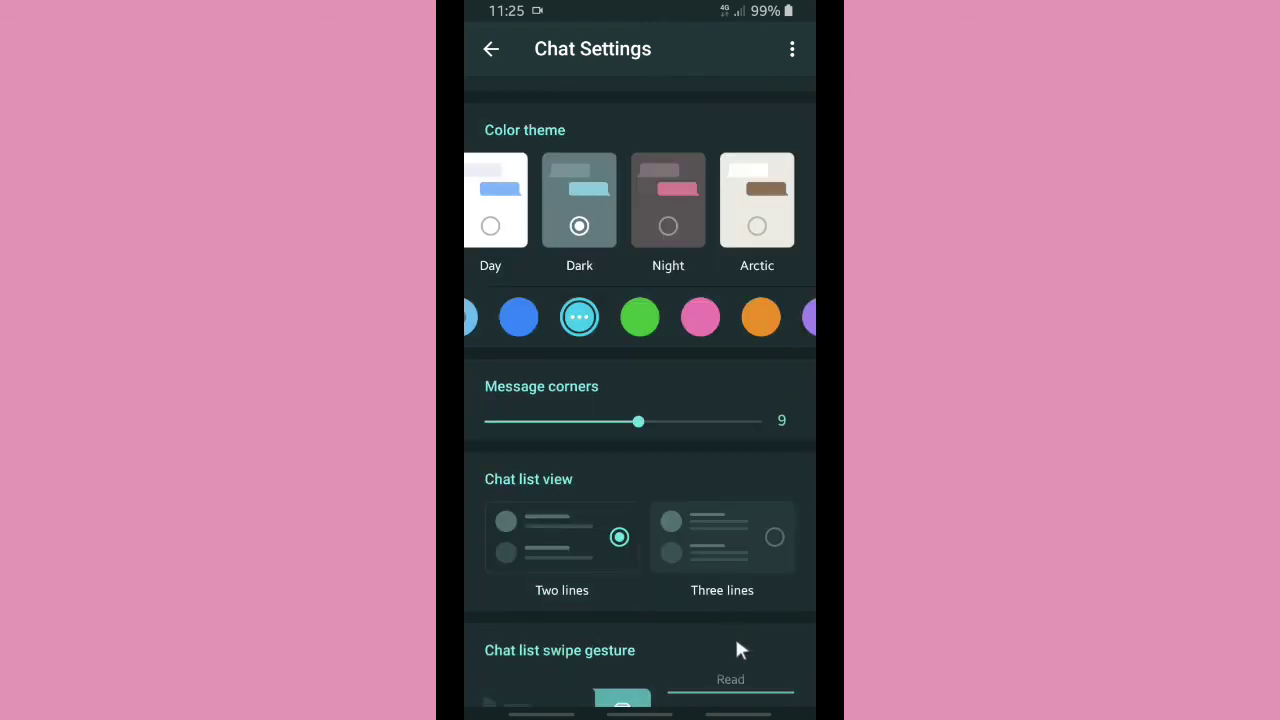
click(736, 552)
scroll(690, 530, up, 4)
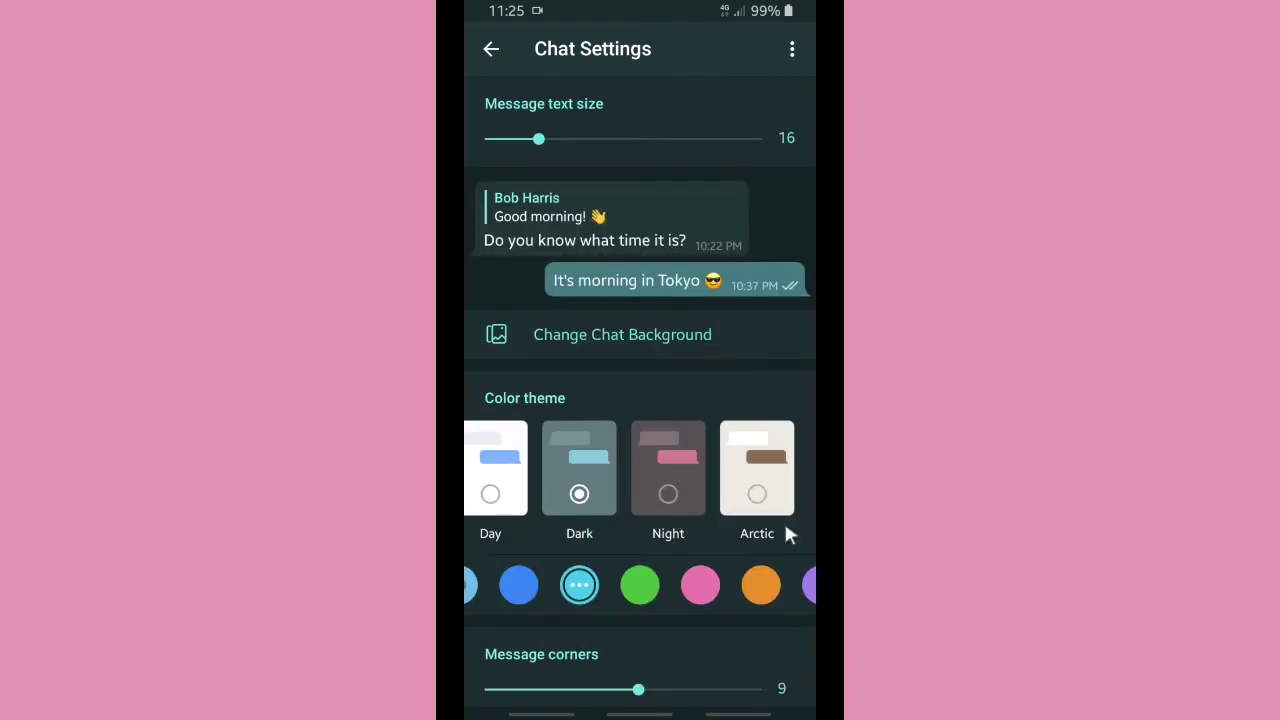
scroll(728, 642, down, 2)
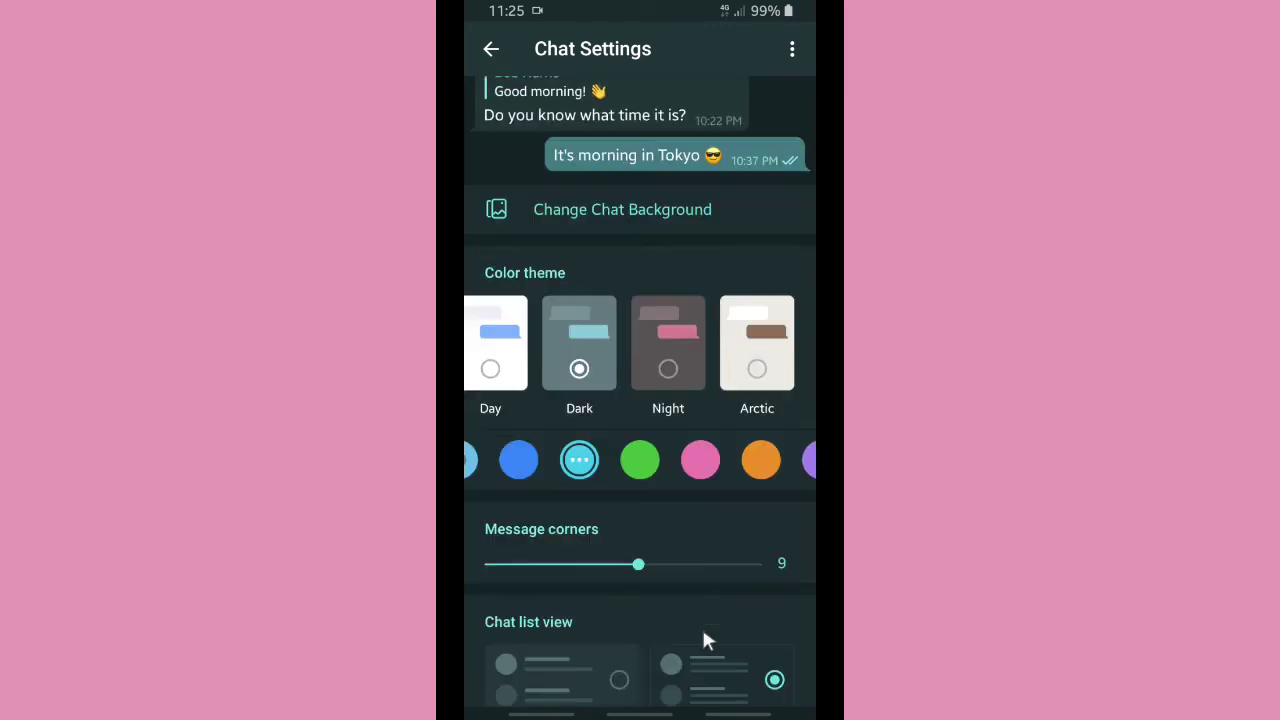
click(590, 688)
Step: Cycle the Chat list swipe gesture through Delete, Mute, Archive and Read to Pin
scroll(703, 608, down, 1)
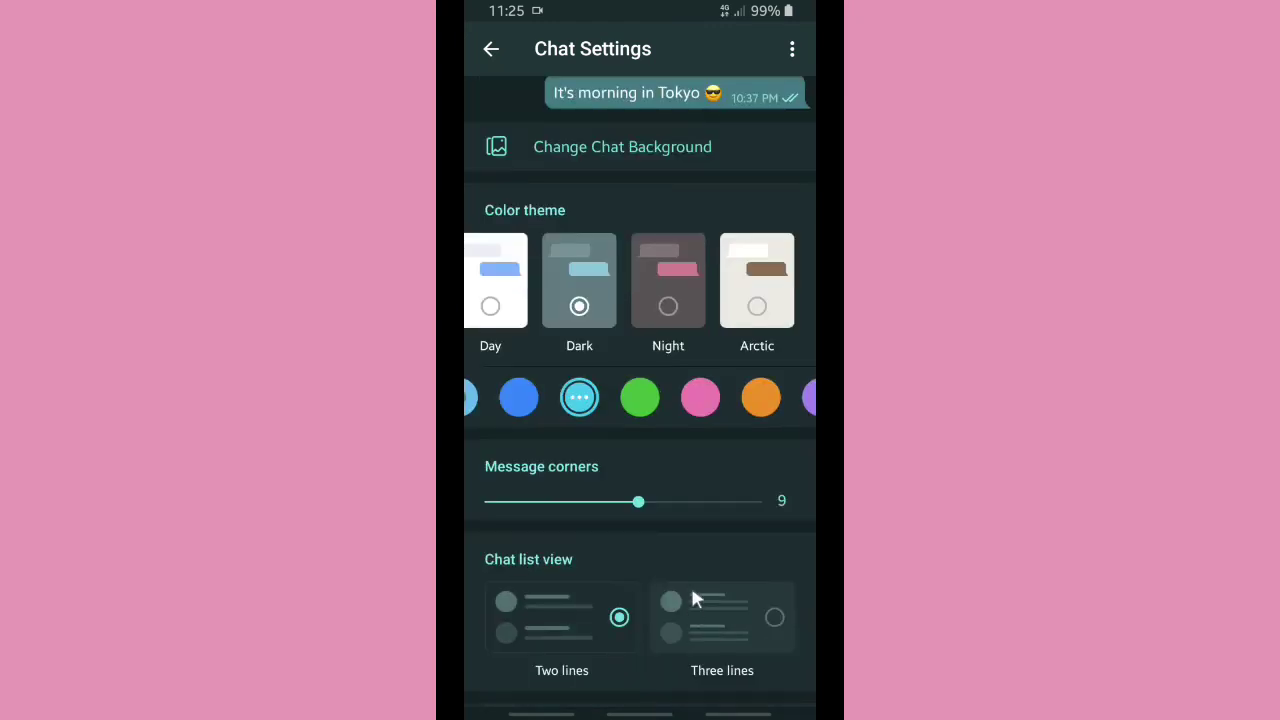
scroll(703, 632, down, 2)
scroll(556, 608, down, 2)
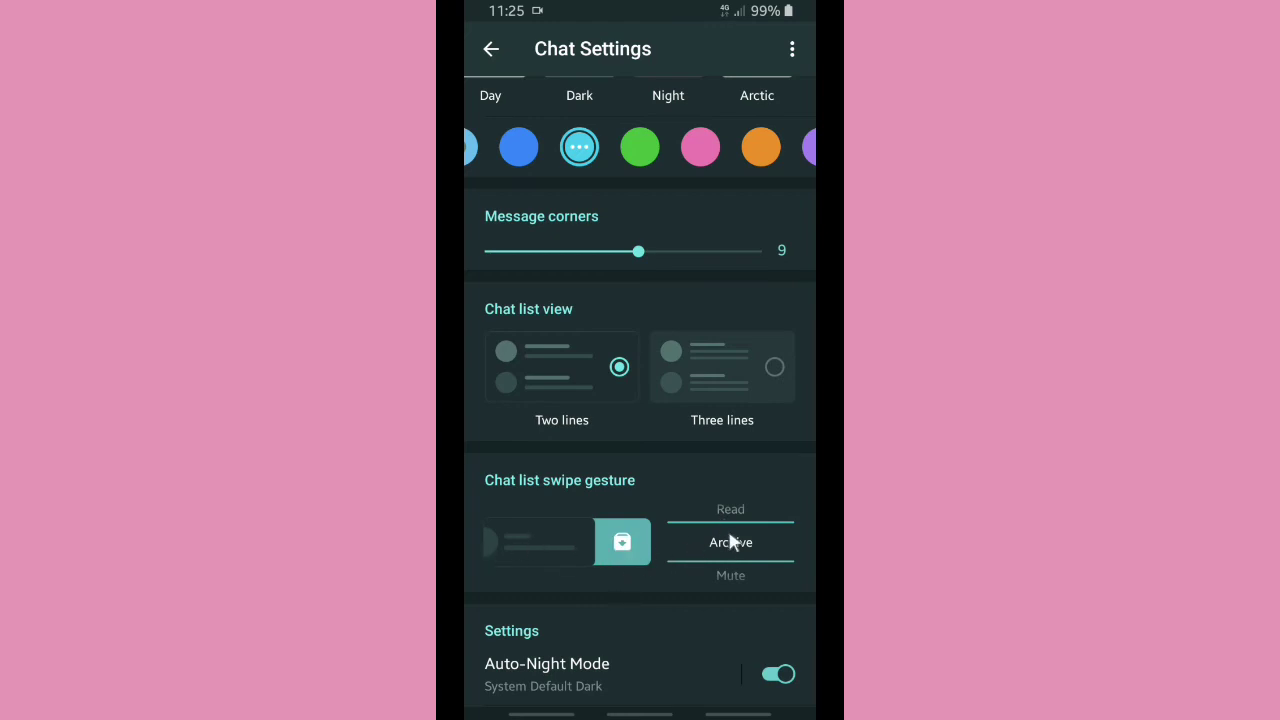
drag(735, 509, 734, 563)
drag(732, 515, 731, 563)
drag(730, 511, 733, 560)
scroll(665, 562, down, 1)
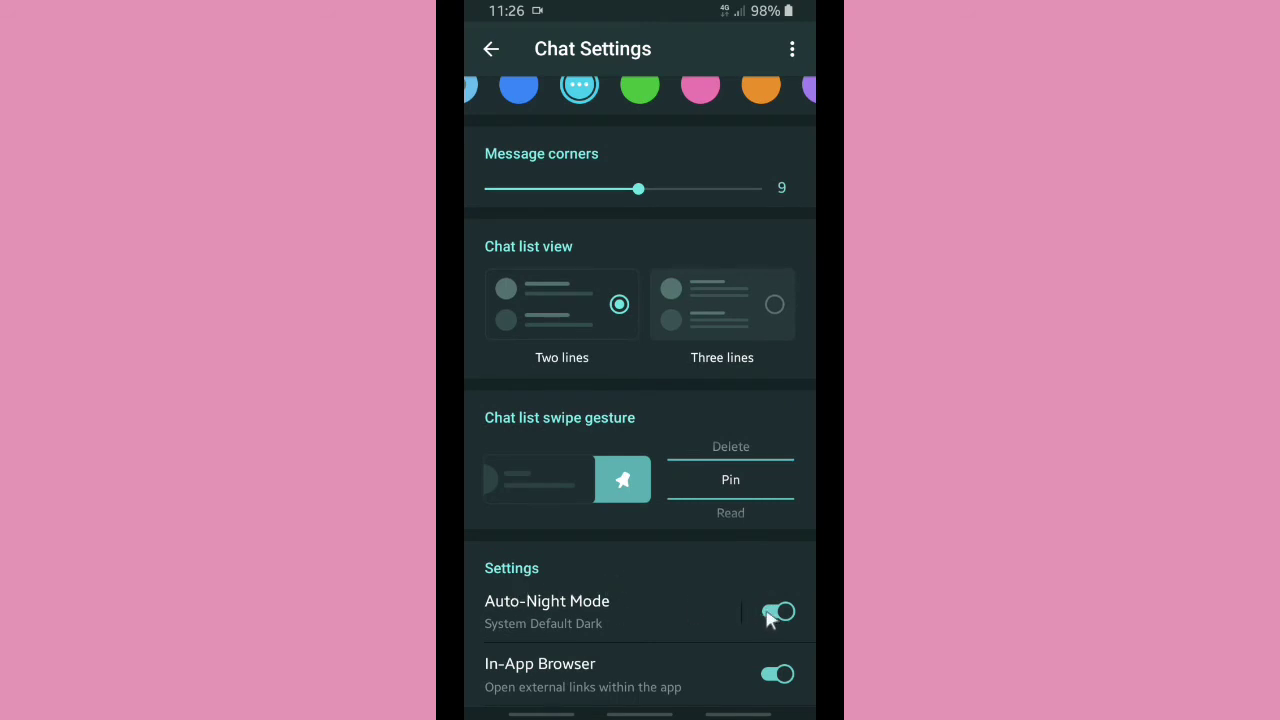
scroll(641, 420, up, 8)
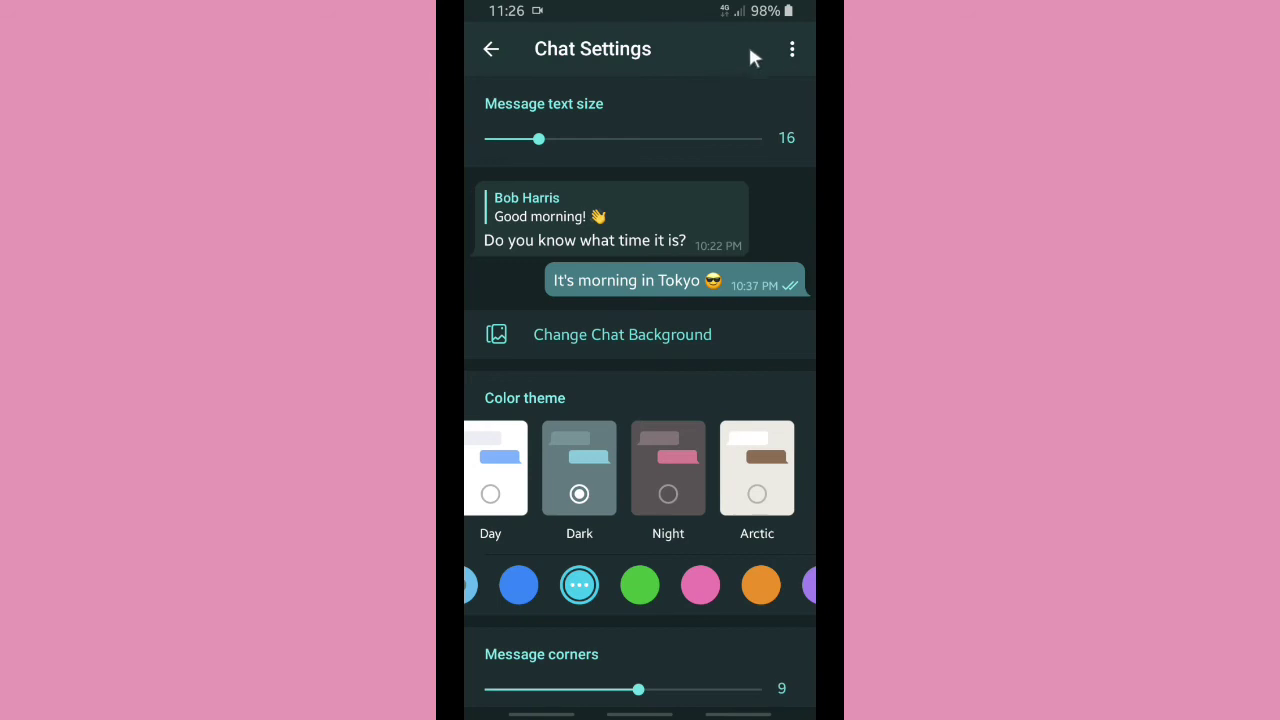
Step: Reset chat settings to default from the three-dot menu, then choose Create new theme
click(791, 50)
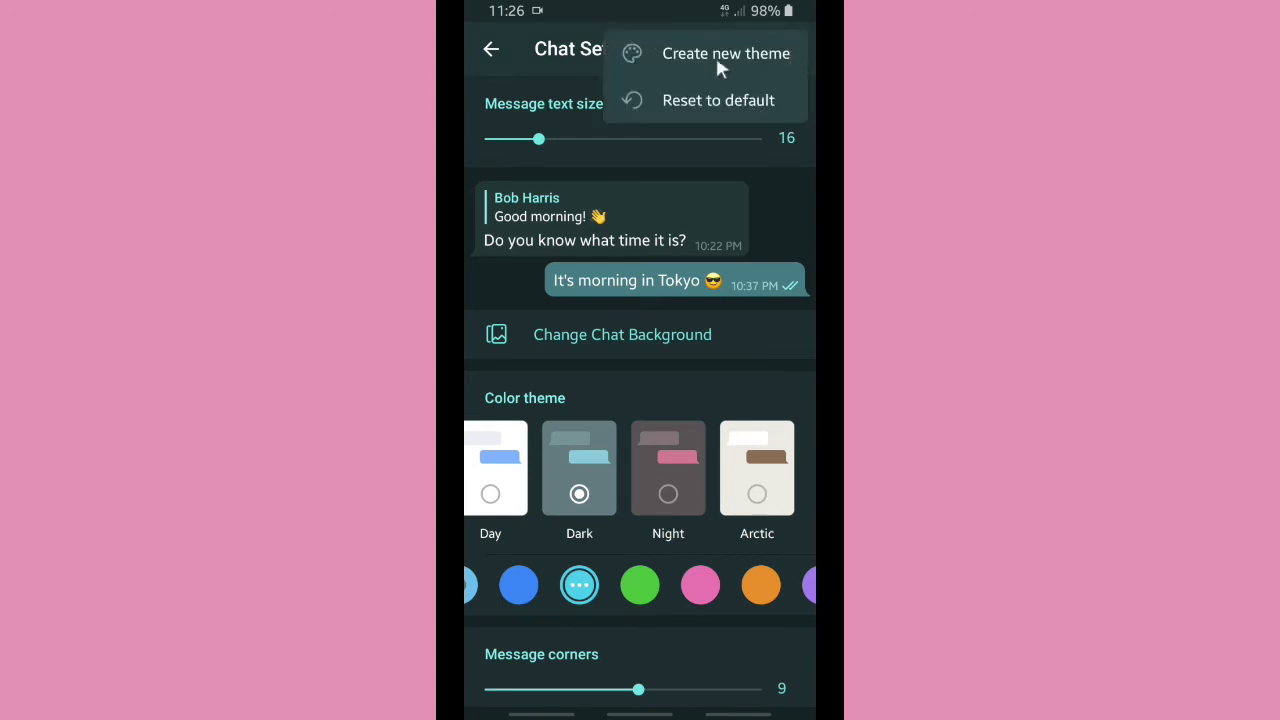
click(711, 112)
click(733, 421)
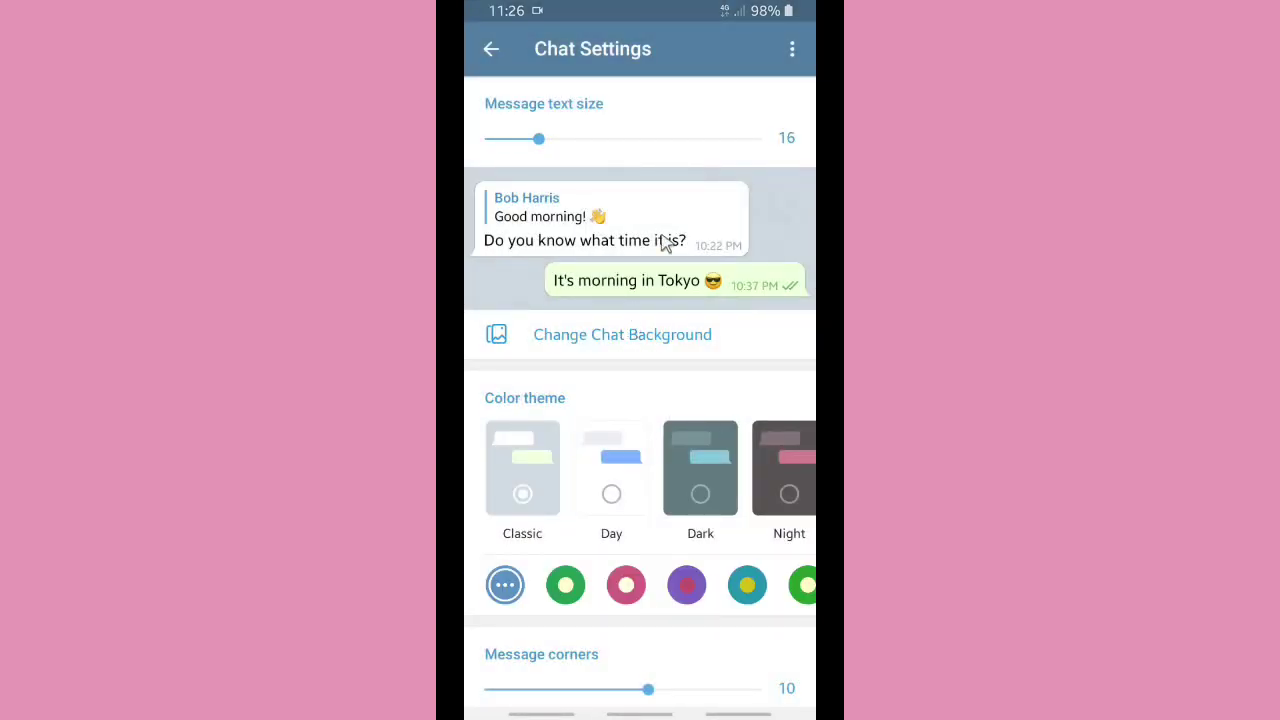
click(792, 52)
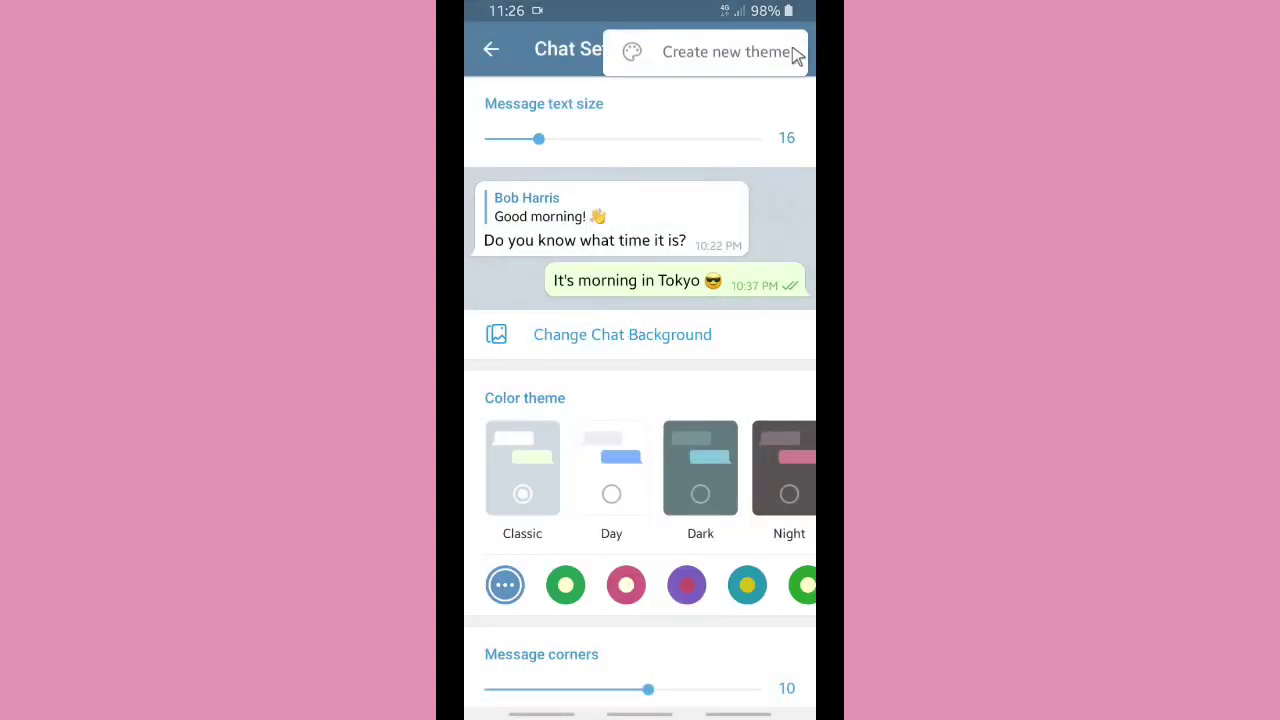
click(722, 60)
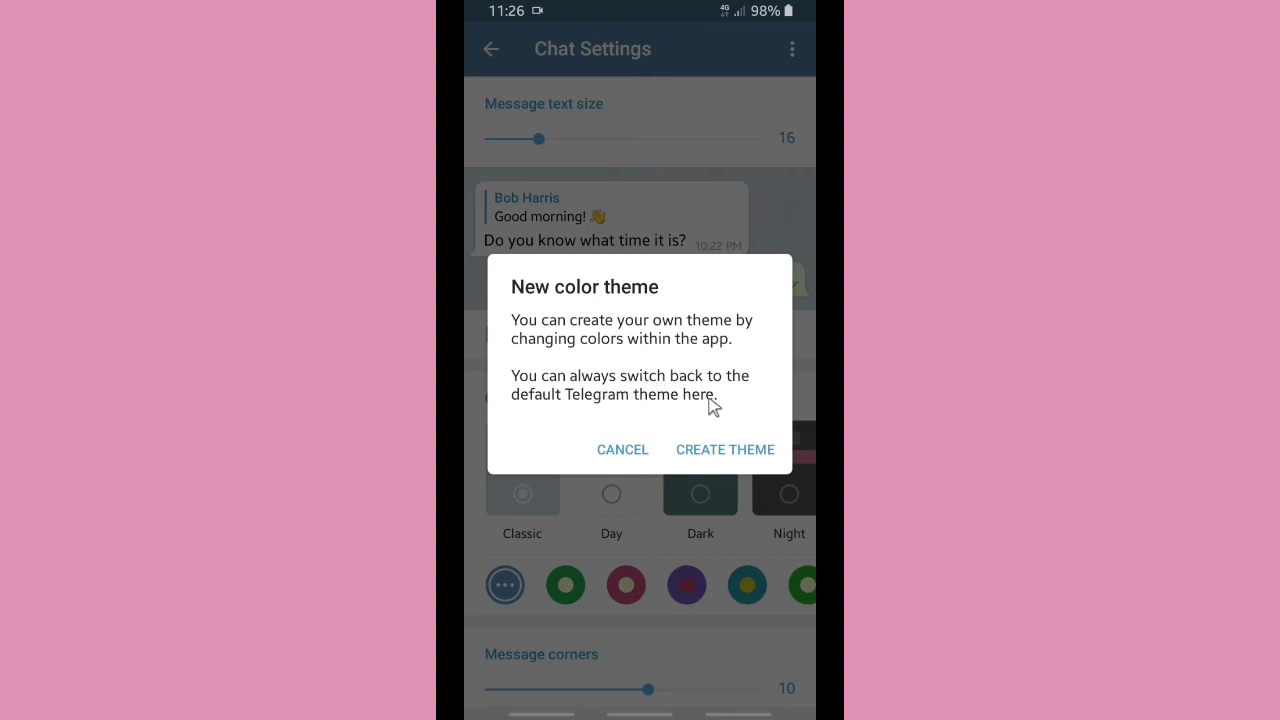
Step: Replace the prefilled theme name with 'Kind Finder' and create the theme
click(711, 452)
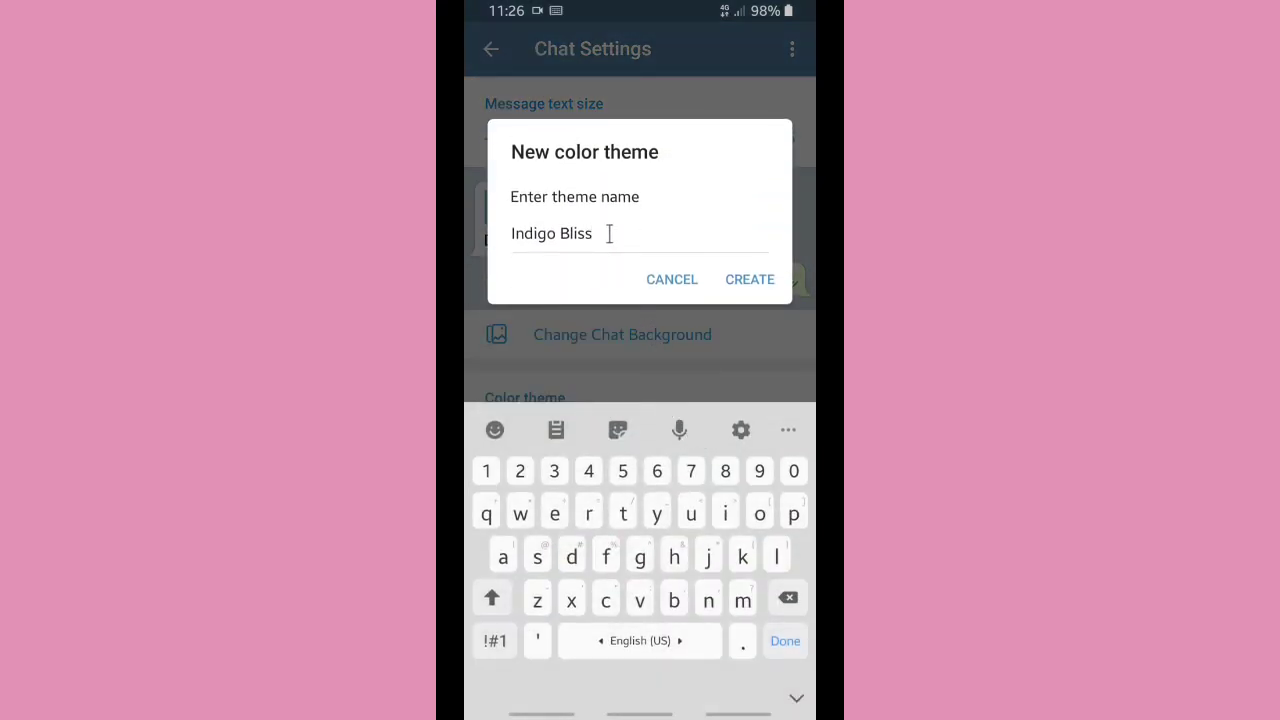
key(ctrl+a)
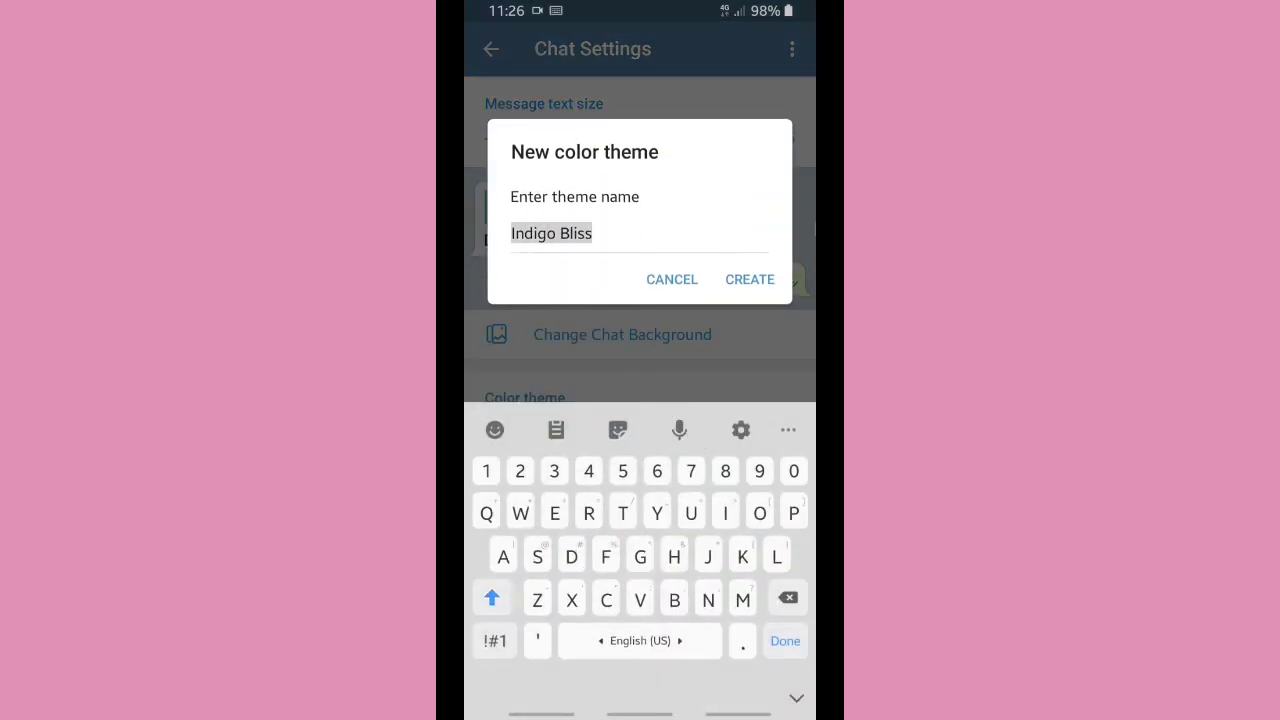
text(Kind )
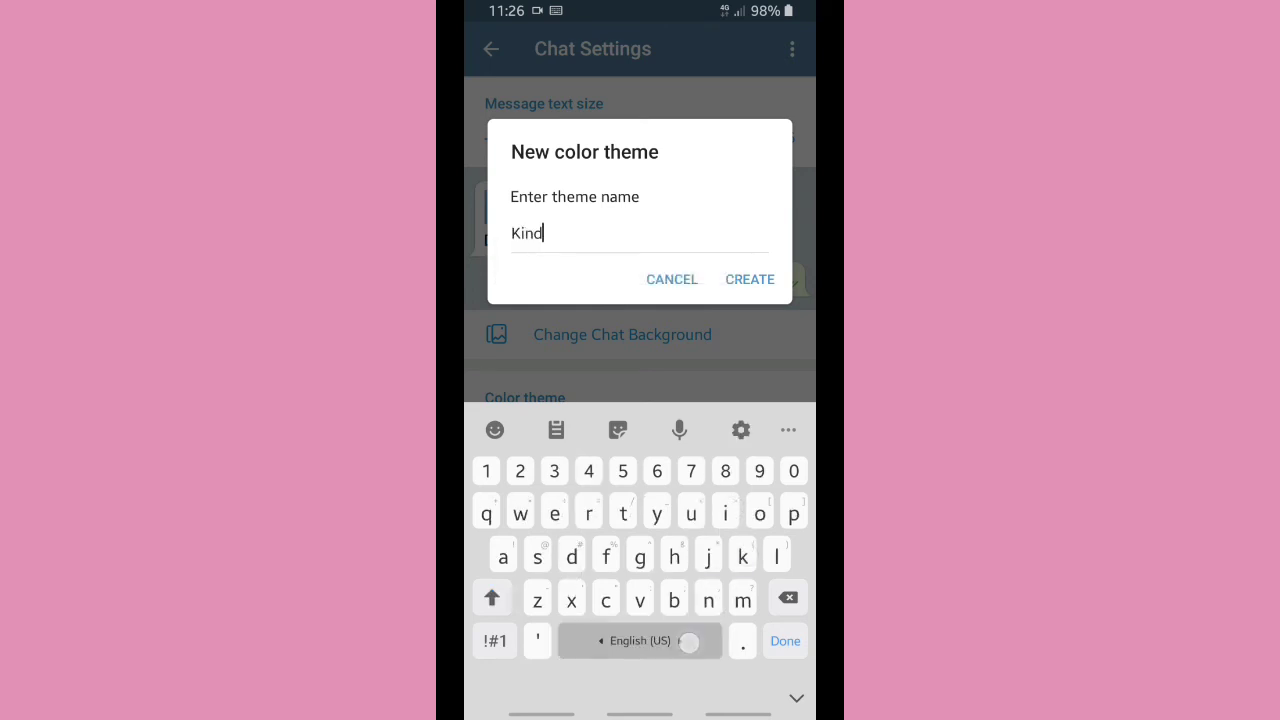
text(Finder)
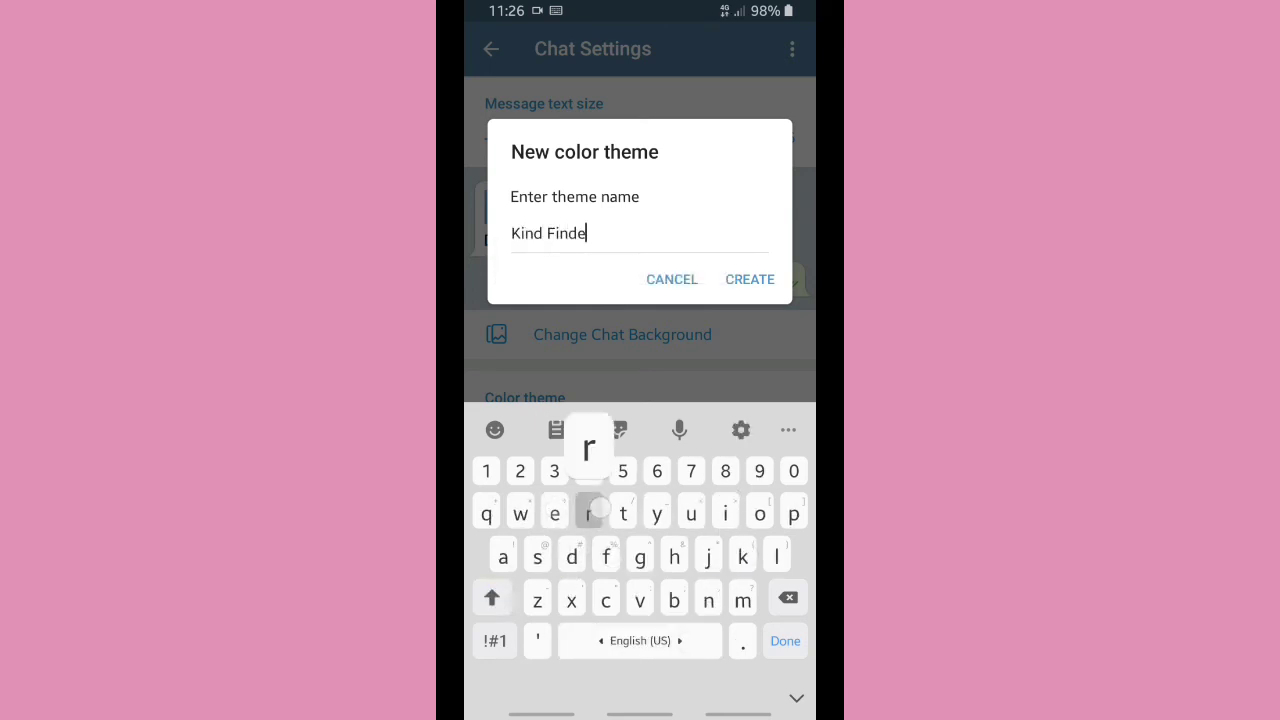
click(760, 283)
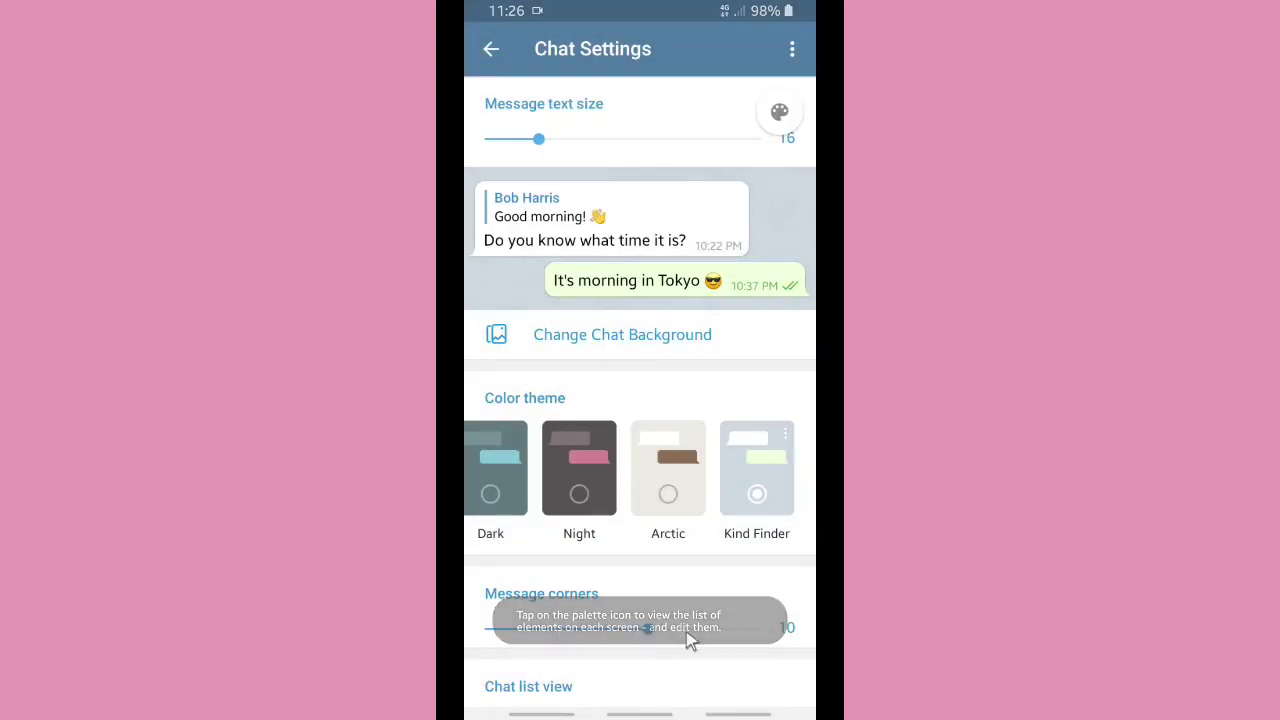
Step: In the theme editor, inspect windowBackgroundWhite and windowBackgroundGray without changing them
click(780, 113)
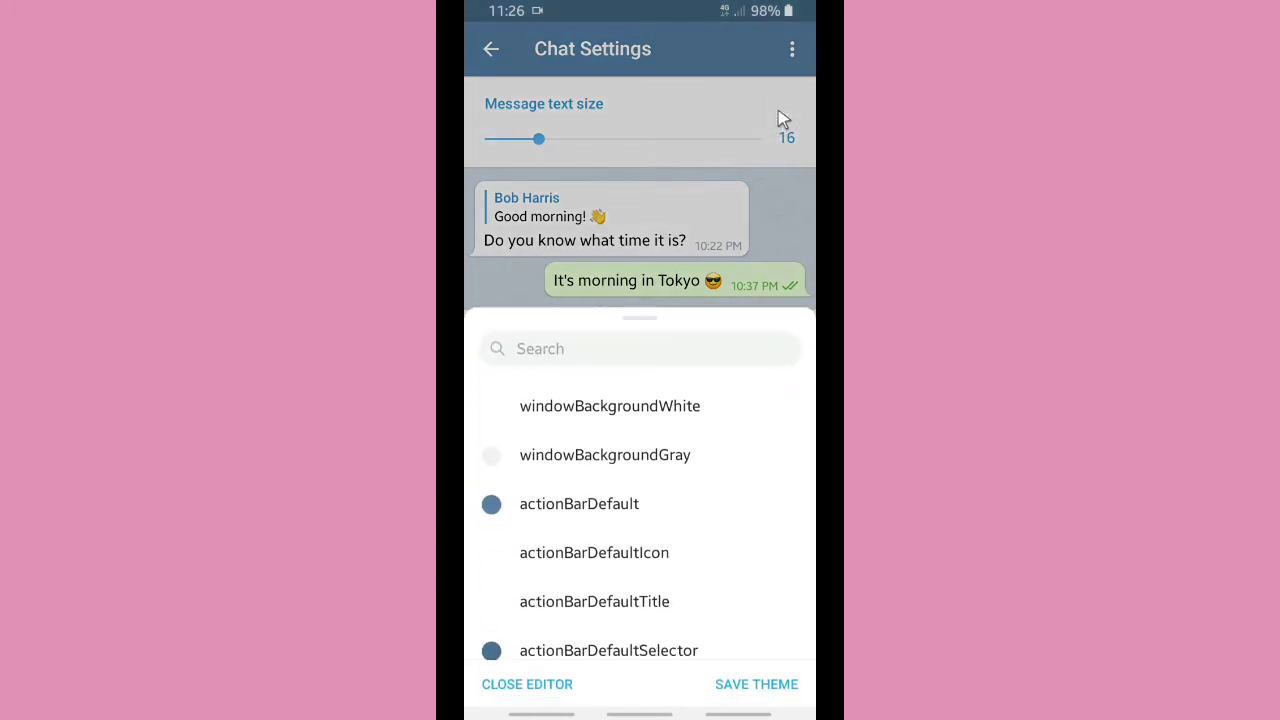
click(640, 421)
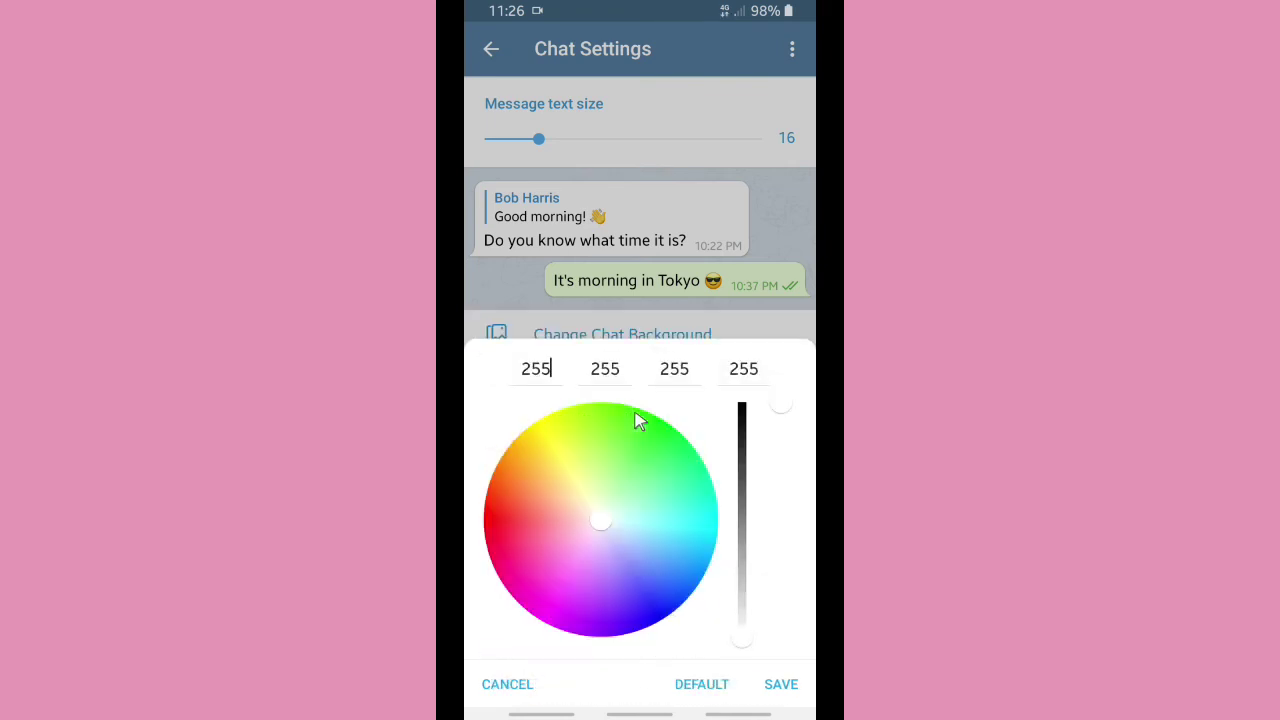
click(540, 694)
click(655, 460)
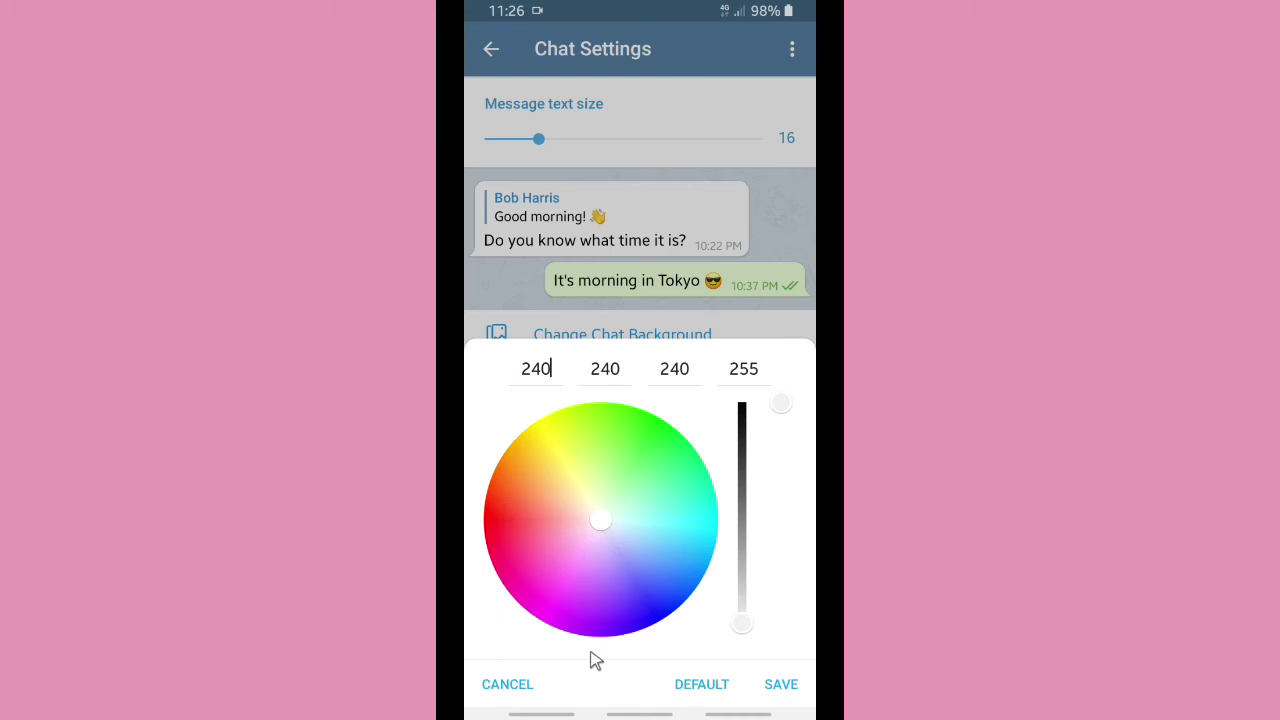
click(508, 686)
Step: Inspect actionBarDefaultSubmenuItemIcon and the red chat_outBubbleGradient unchanged, then save the Kind Finder theme
scroll(566, 591, down, 5)
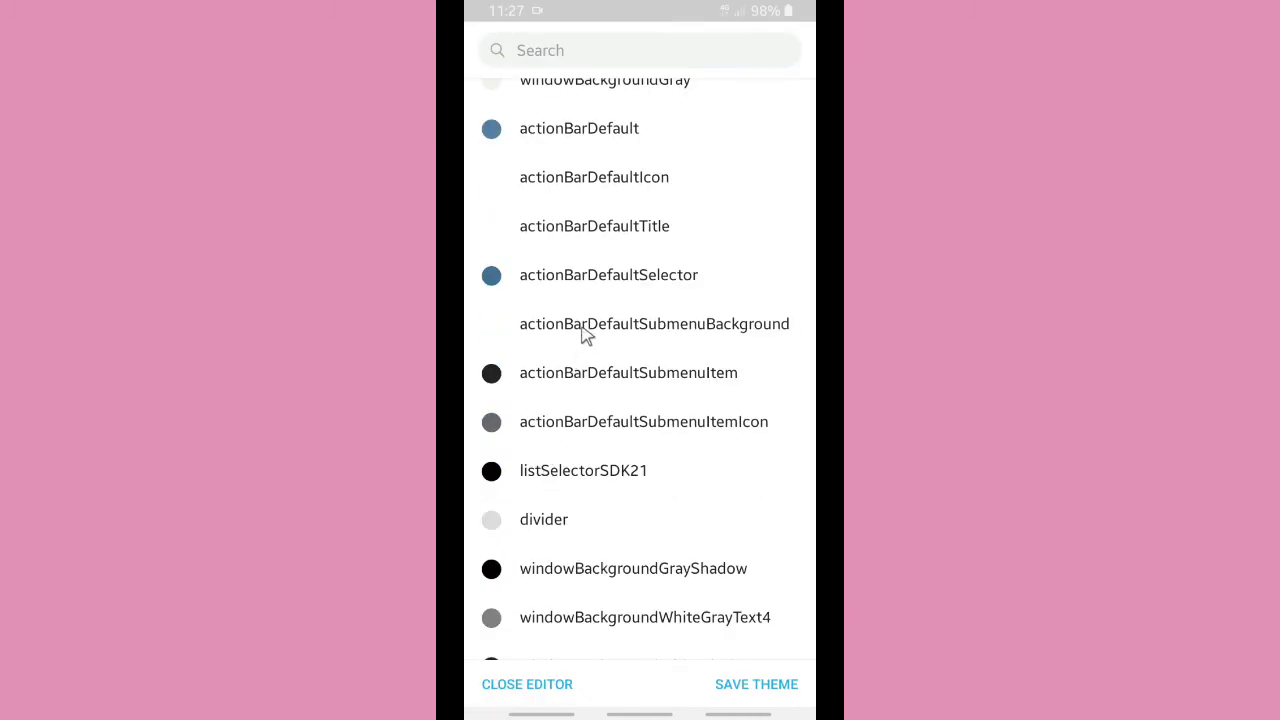
click(566, 430)
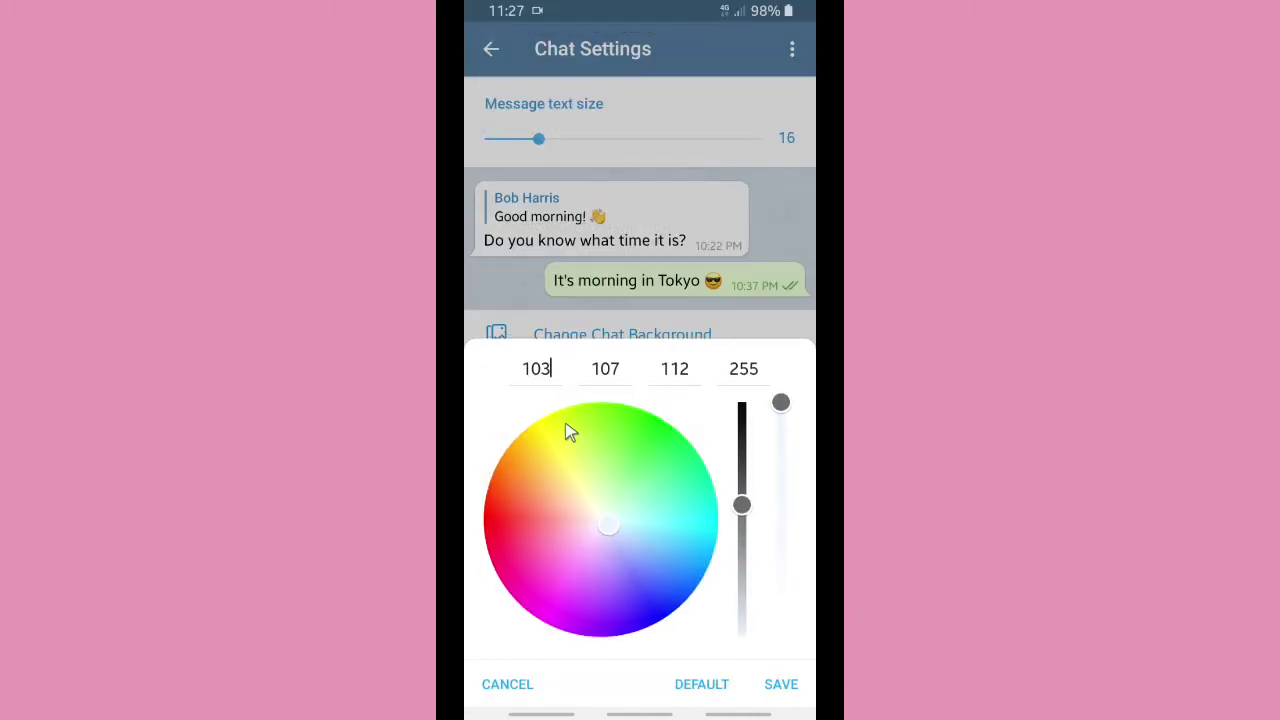
click(518, 683)
scroll(528, 613, down, 10)
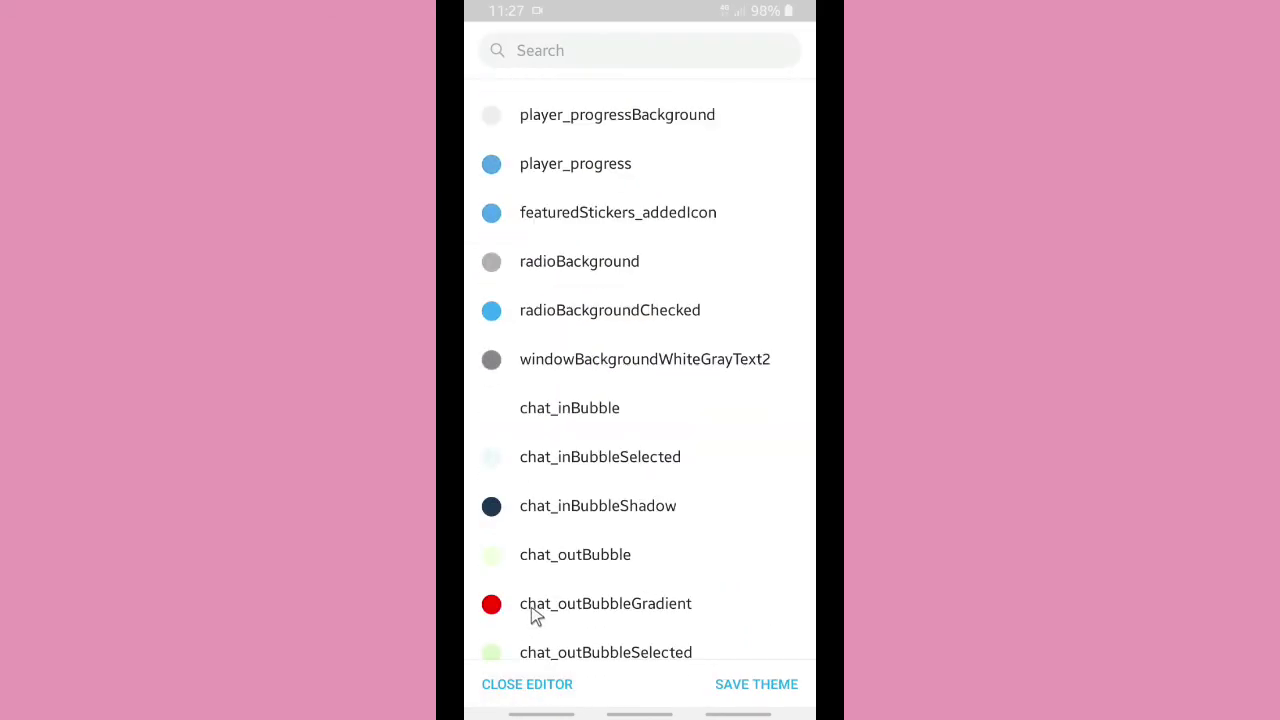
click(537, 614)
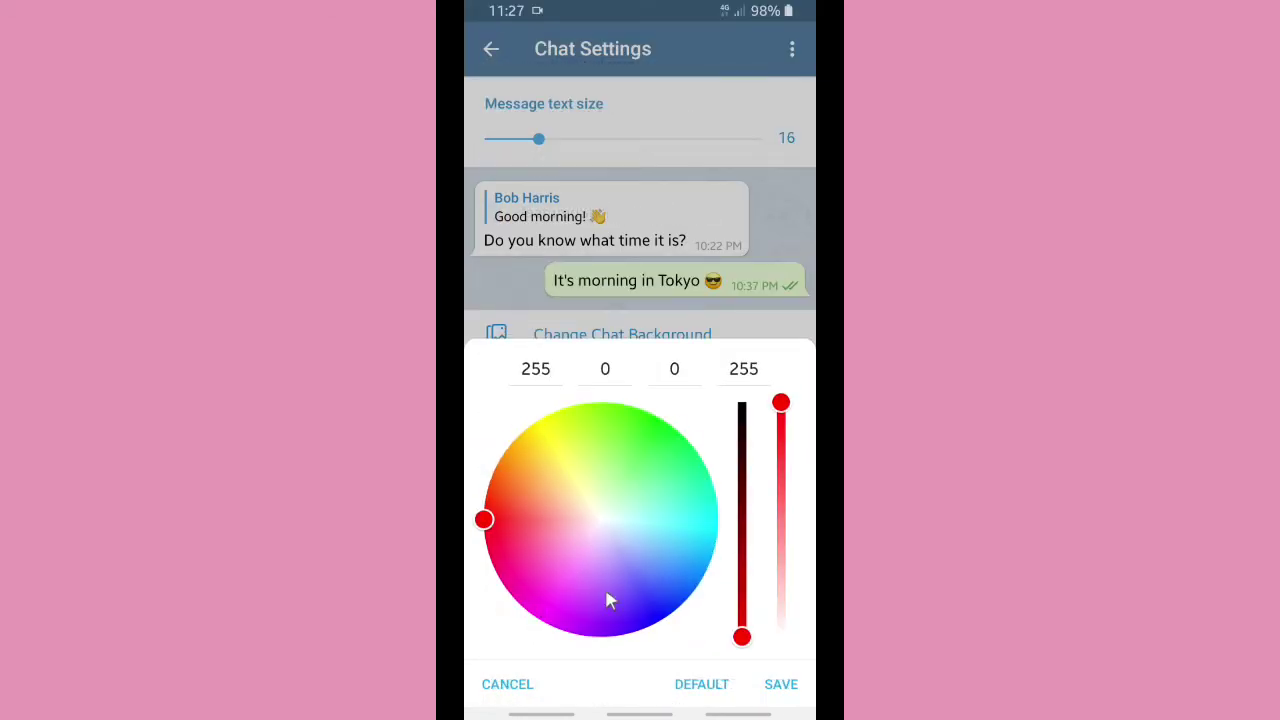
click(780, 684)
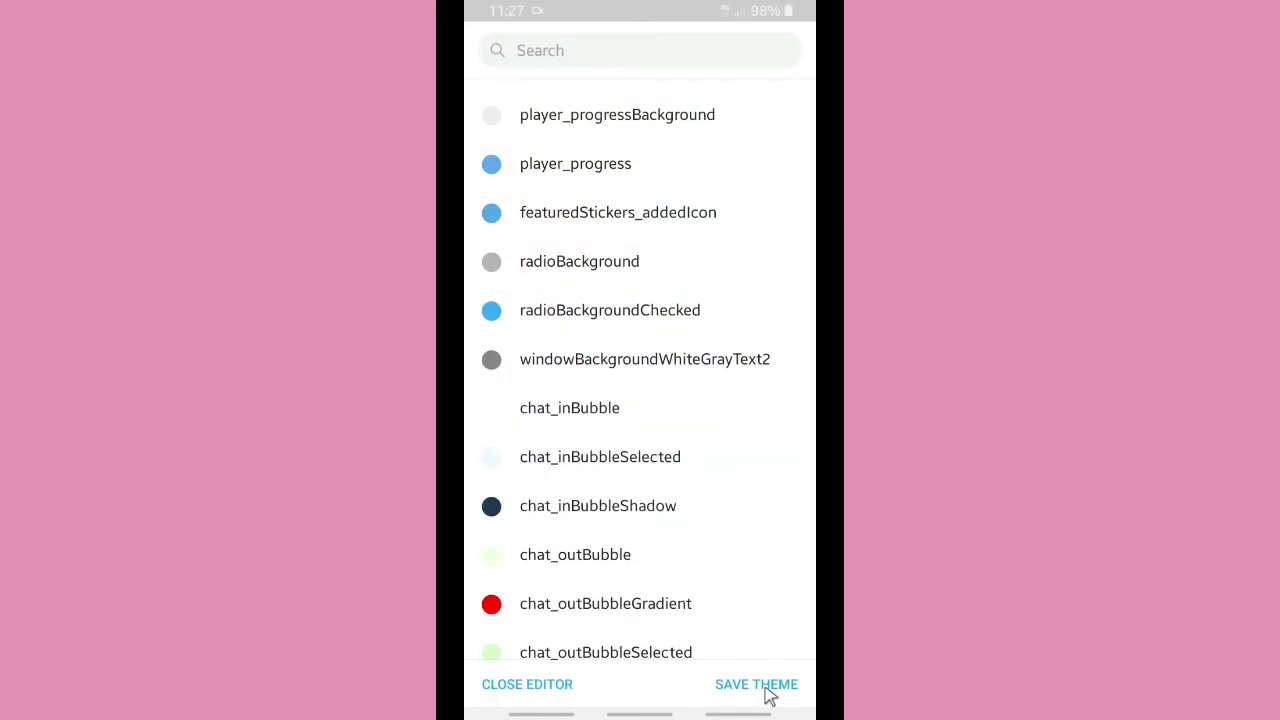
click(766, 689)
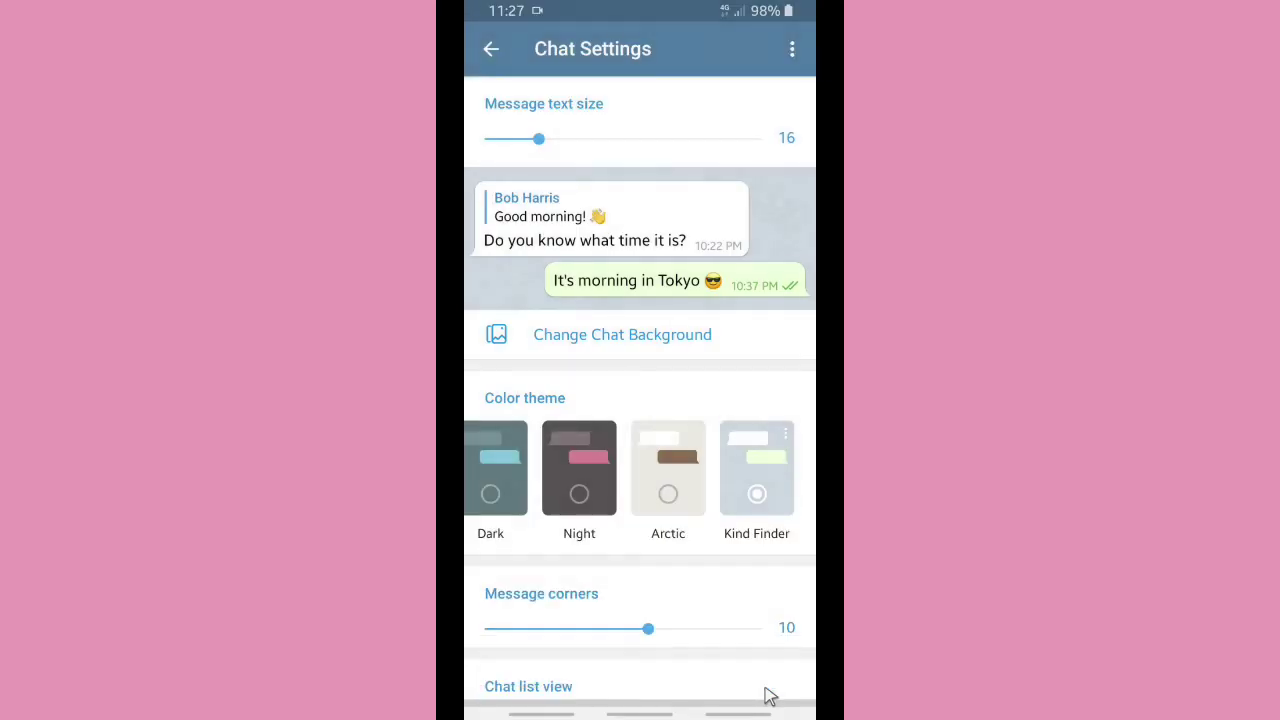
Step: Open the Kind Finder theme for editing from Chat Settings and browse its colour keys
right_click(760, 495)
click(612, 600)
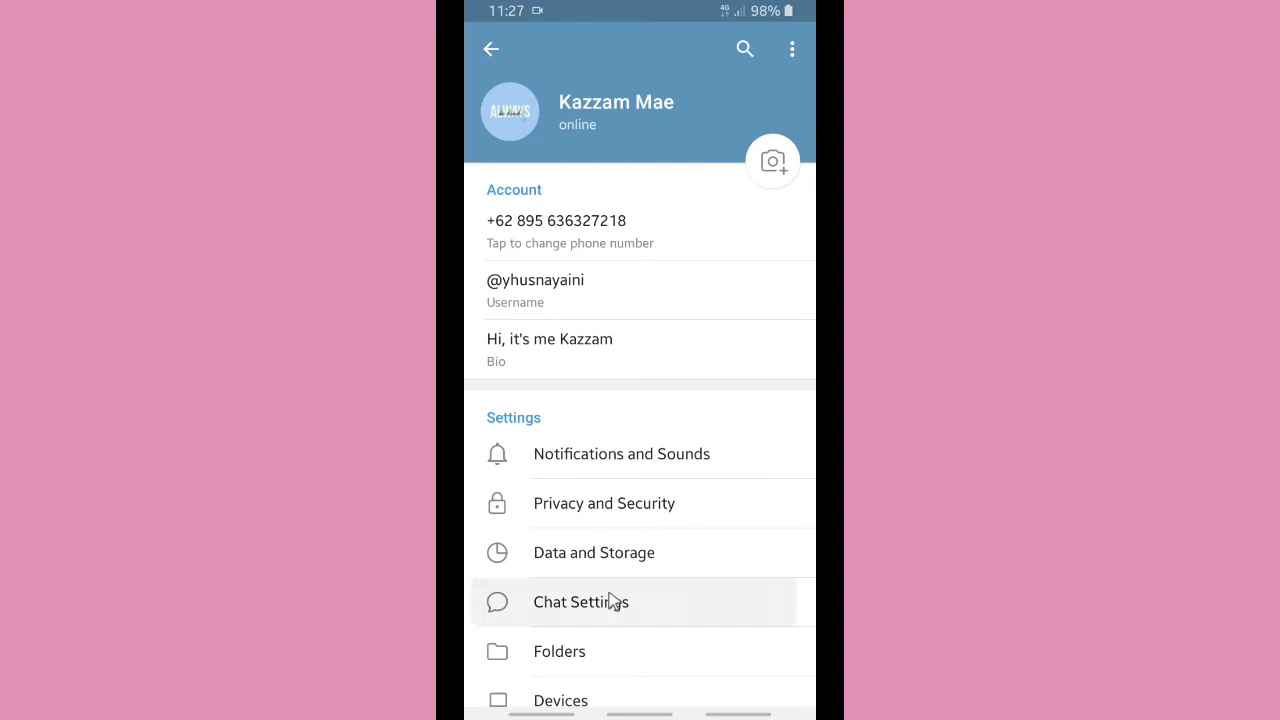
right_click(785, 428)
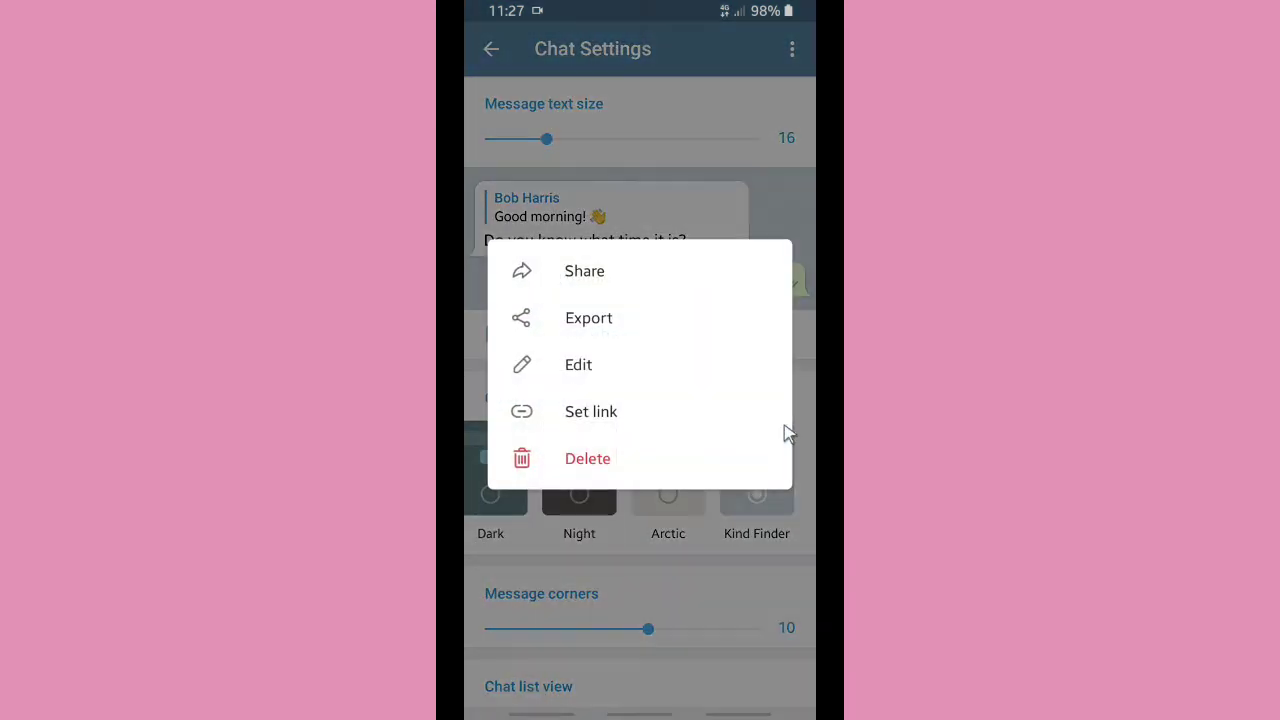
click(586, 366)
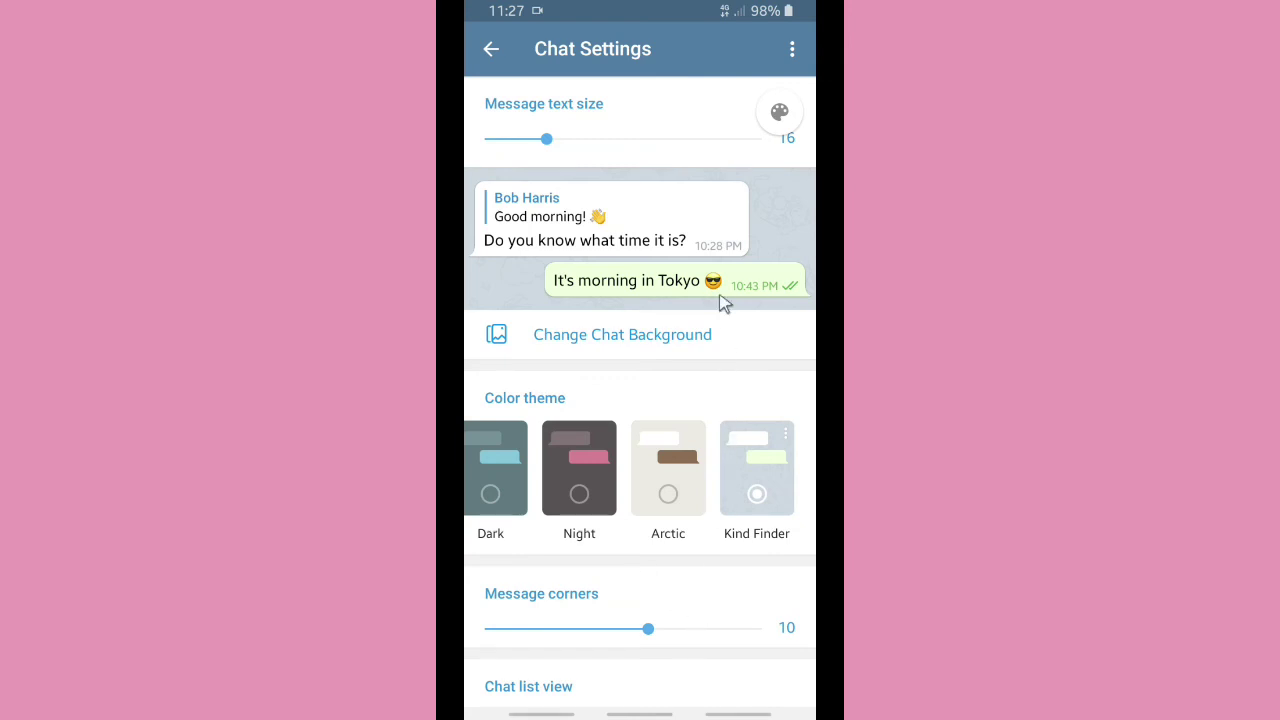
click(772, 118)
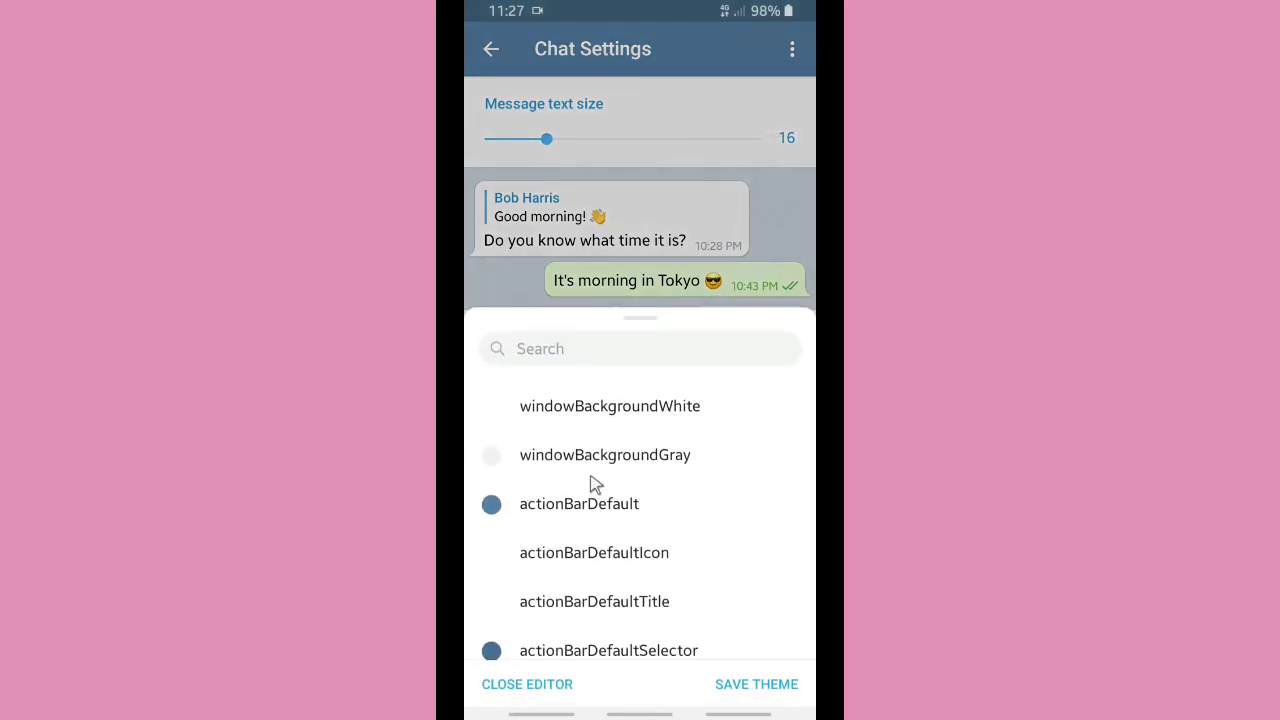
scroll(565, 550, down, 5)
scroll(567, 553, down, 5)
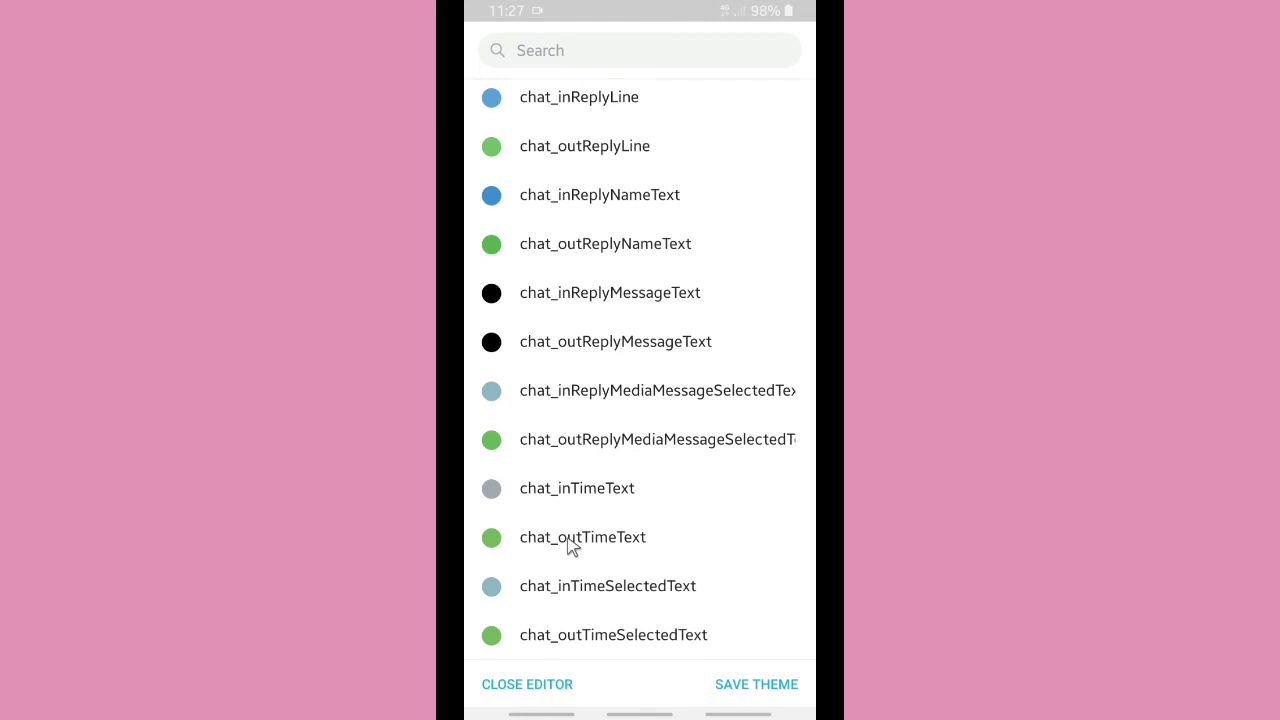
Step: Recolour chat_outTimeSelectedText to dark green (10, 99, 7, alpha 187) and save the theme
click(594, 636)
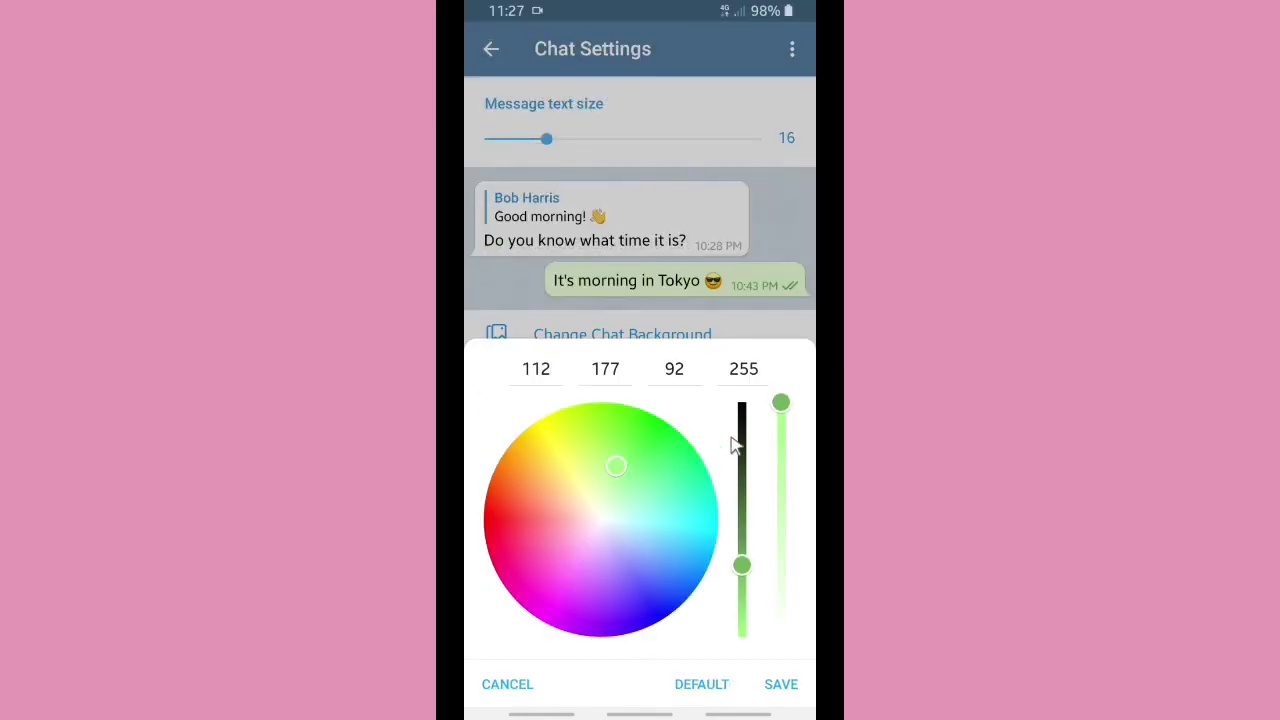
drag(780, 408, 777, 472)
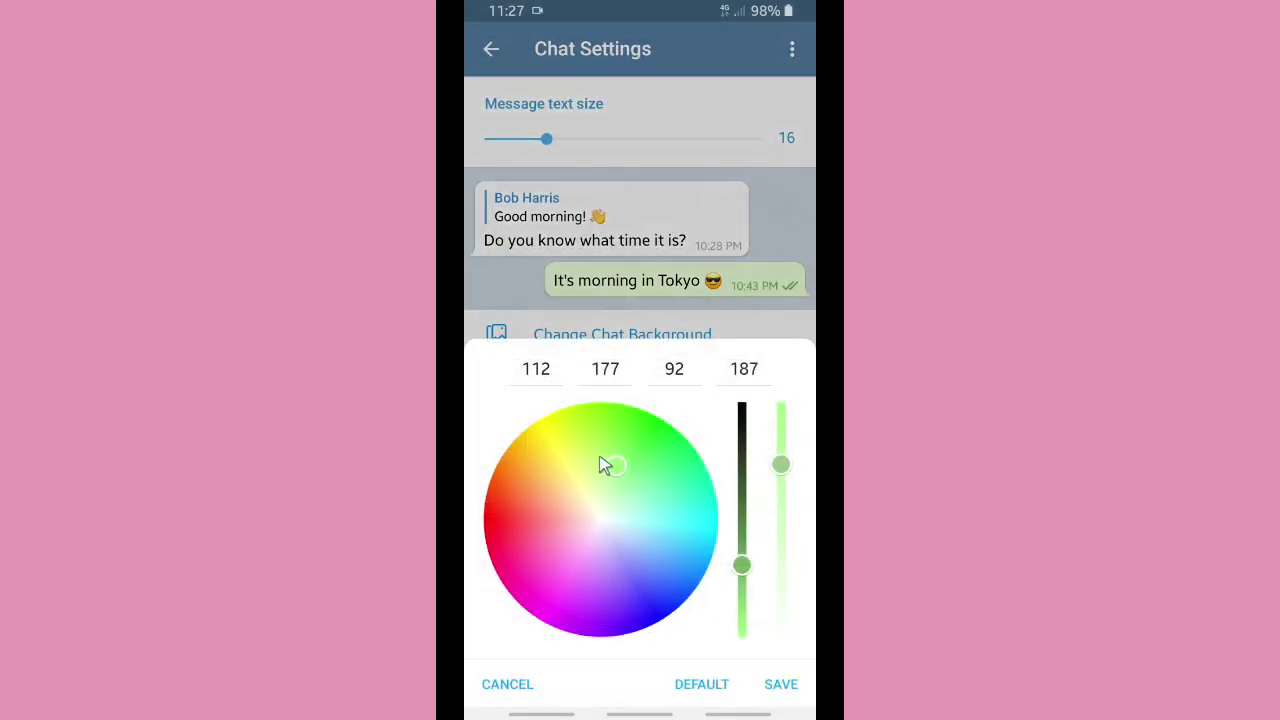
drag(607, 459, 658, 436)
drag(743, 563, 741, 492)
click(606, 368)
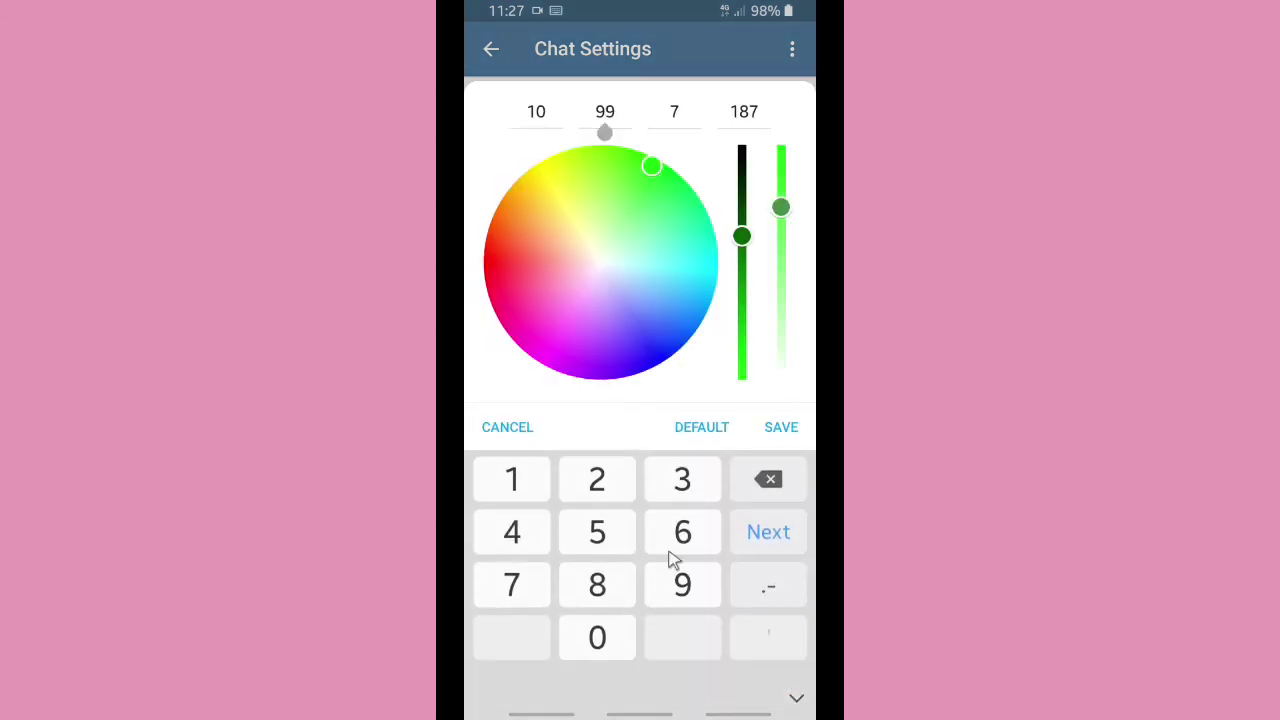
click(780, 432)
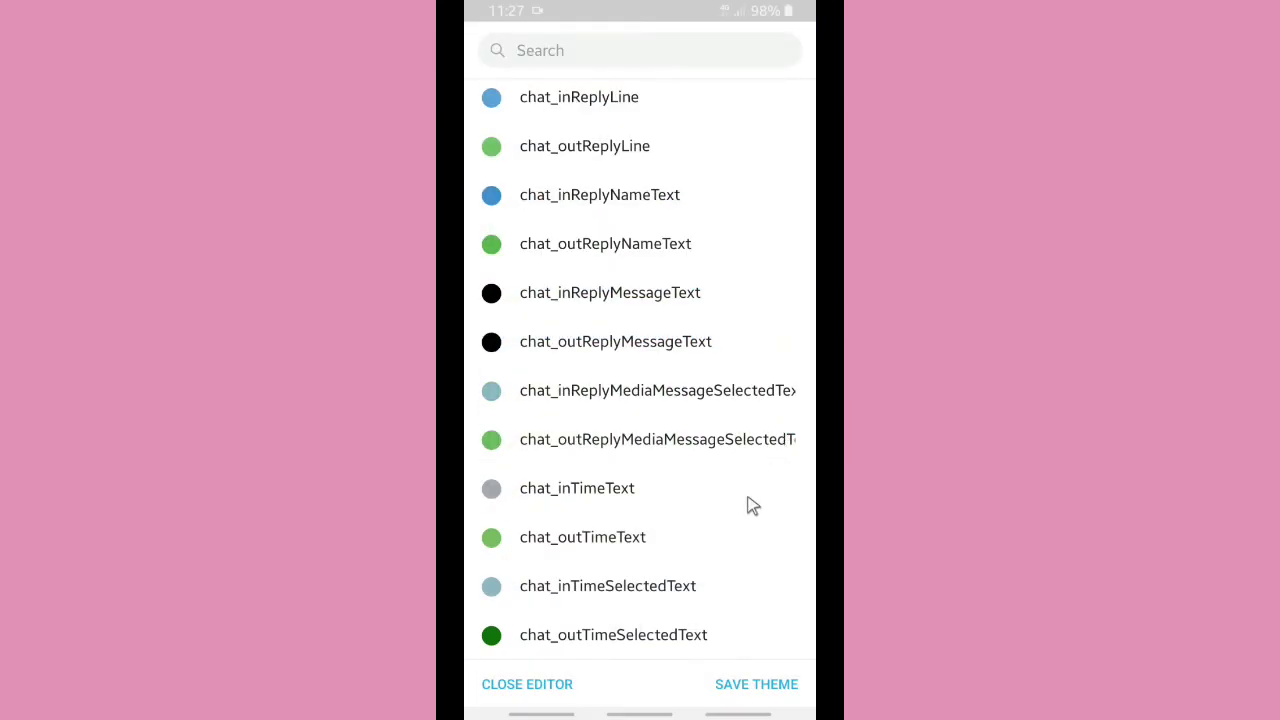
click(755, 690)
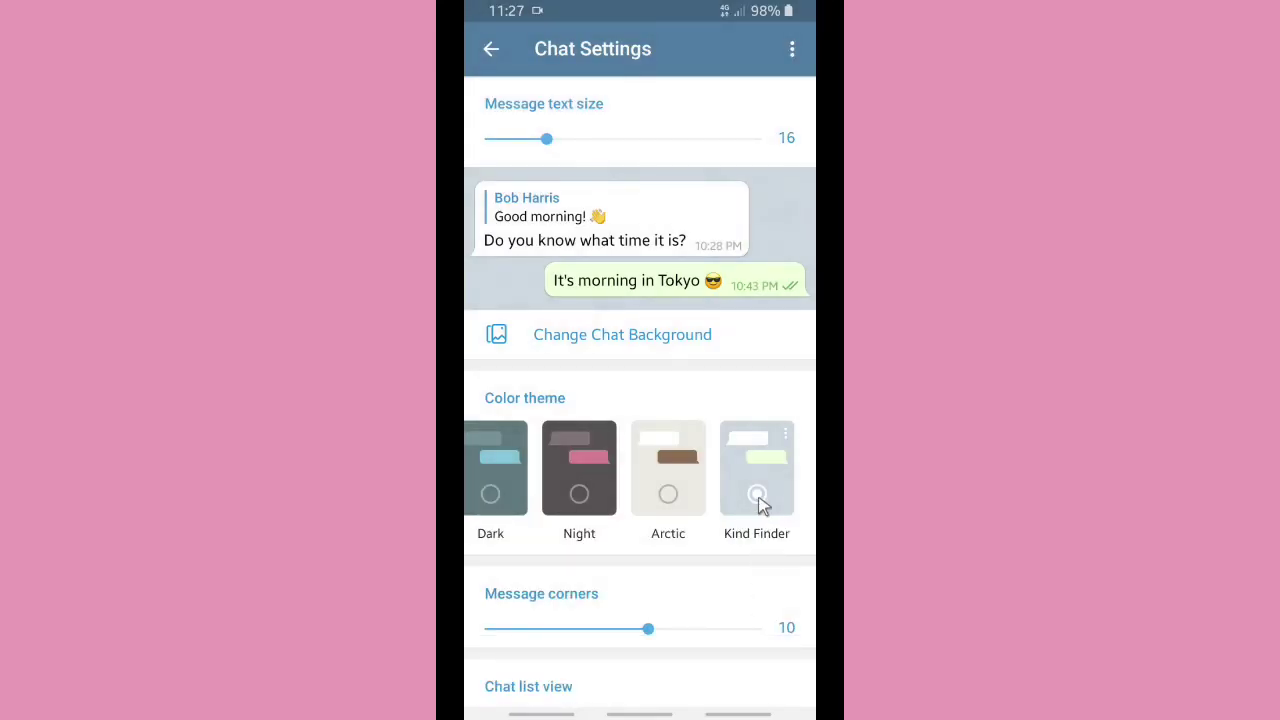
Step: Preview the Arctic and Night themes, then reapply the Kind Finder theme
click(663, 486)
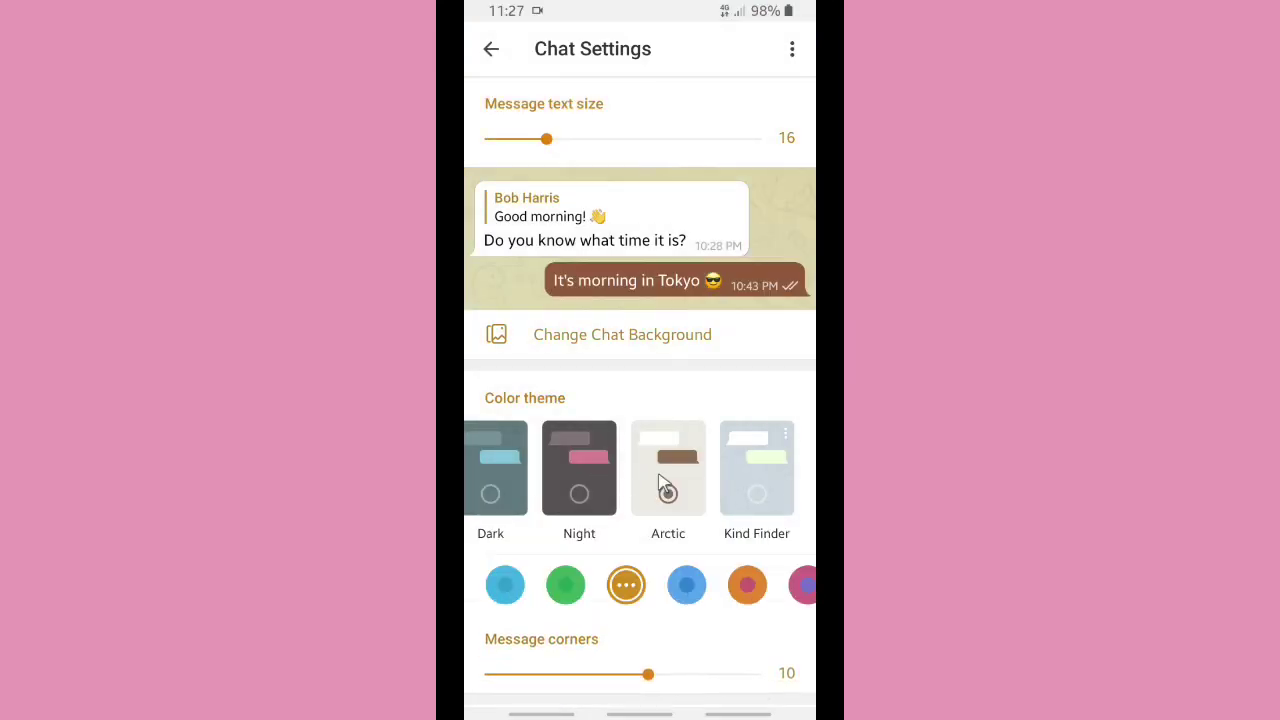
click(581, 493)
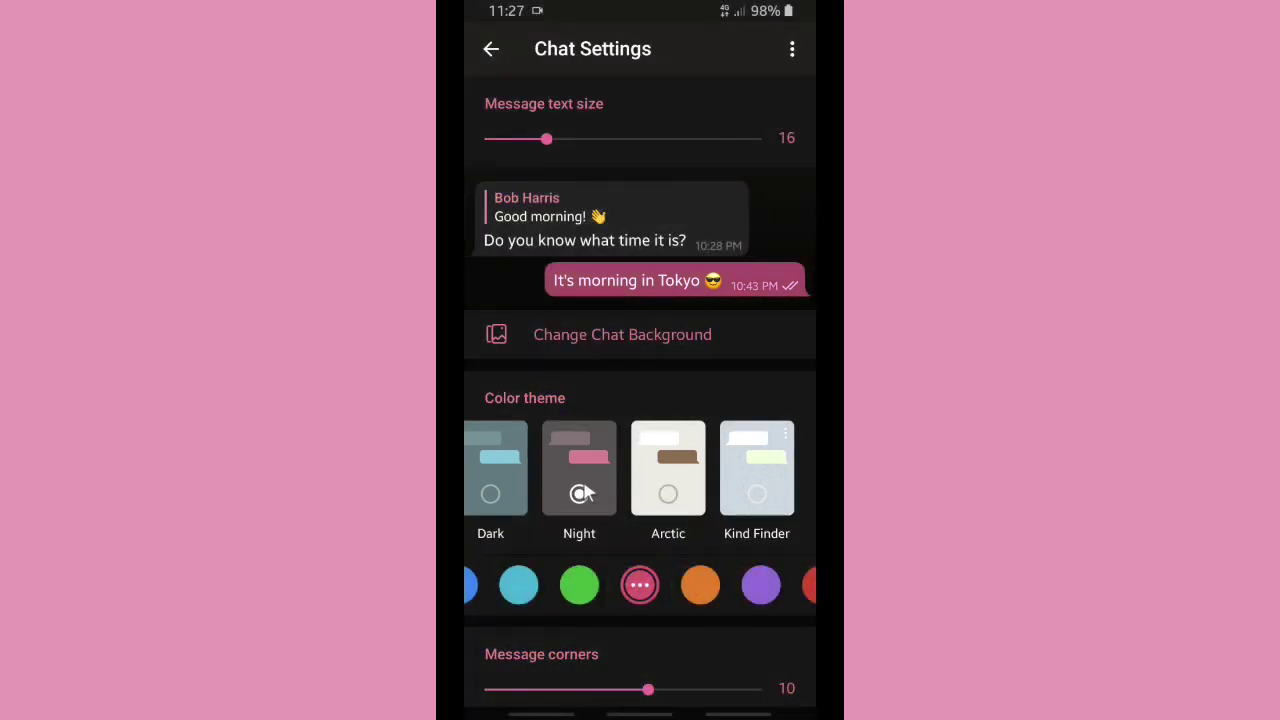
drag(545, 476, 465, 458)
click(760, 490)
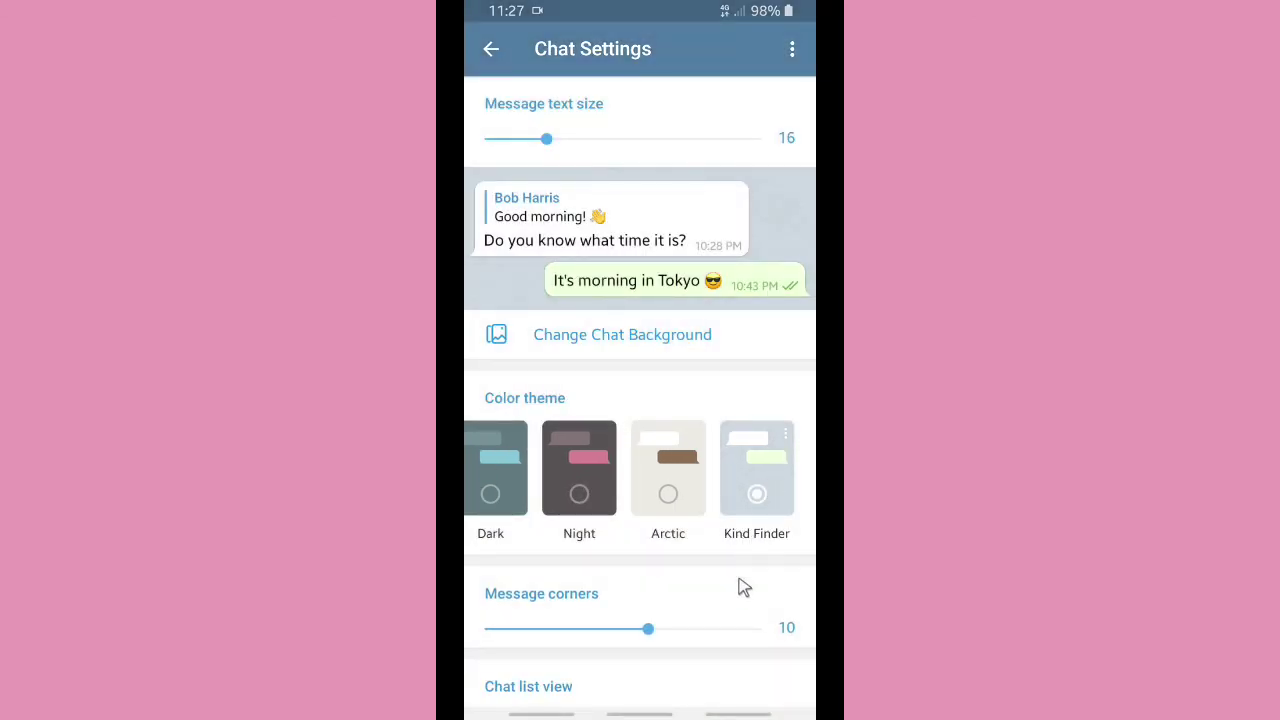
Step: Leave Chat Settings and return to the main chat list
scroll(633, 582, down, 5)
scroll(633, 582, up, 4)
scroll(633, 582, down, 5)
key(Escape)
key(Escape)
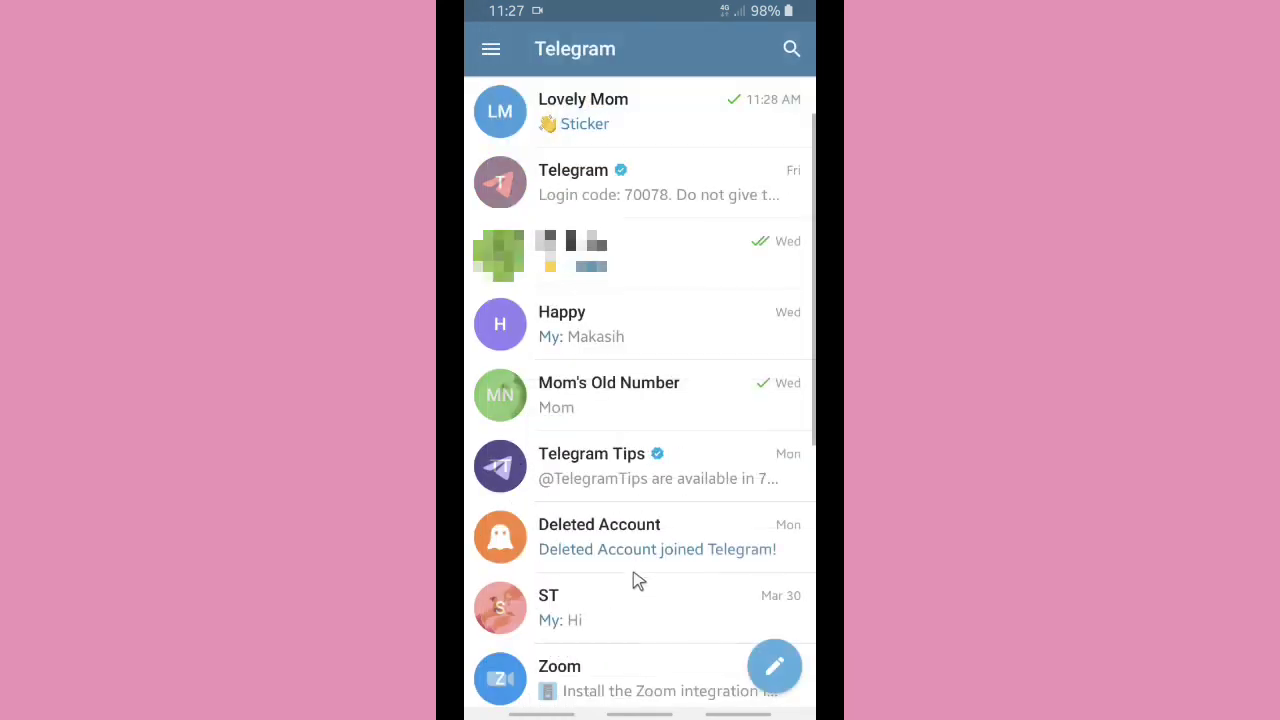
Step: Exit Telegram to the Android home screen and pull down the notification shade
middle_click(648, 456)
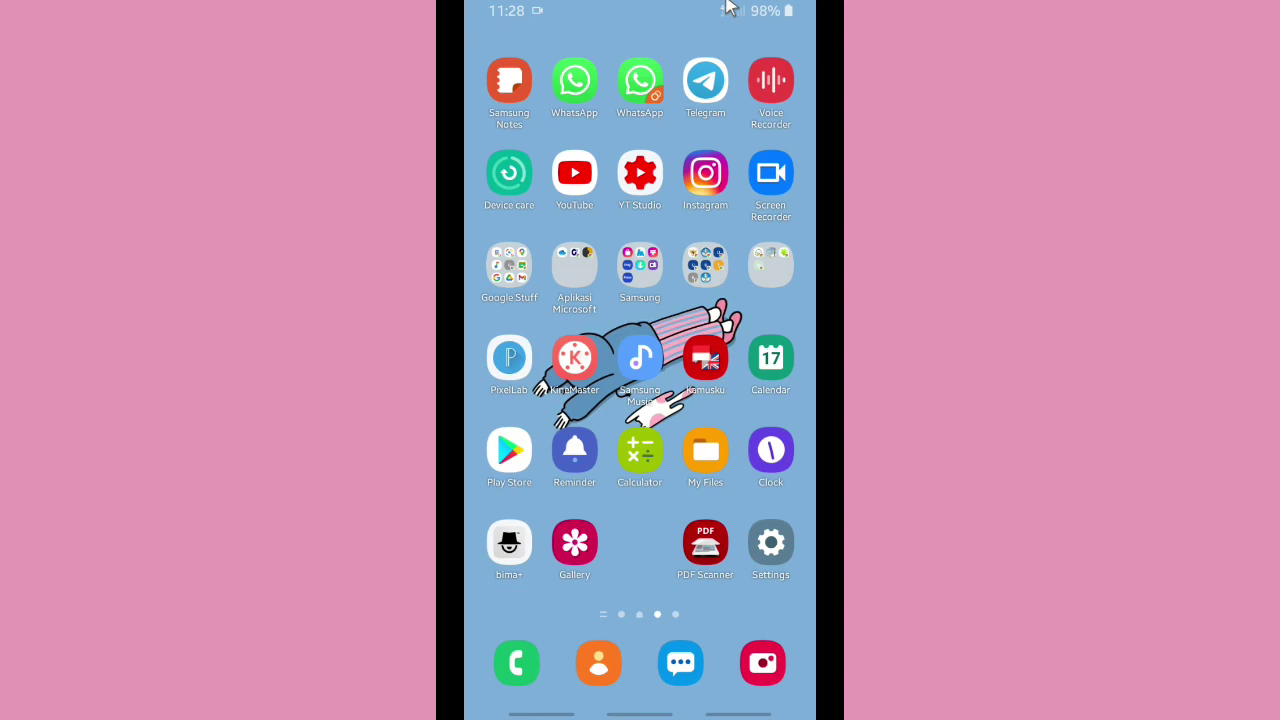
drag(731, 220, 697, 334)
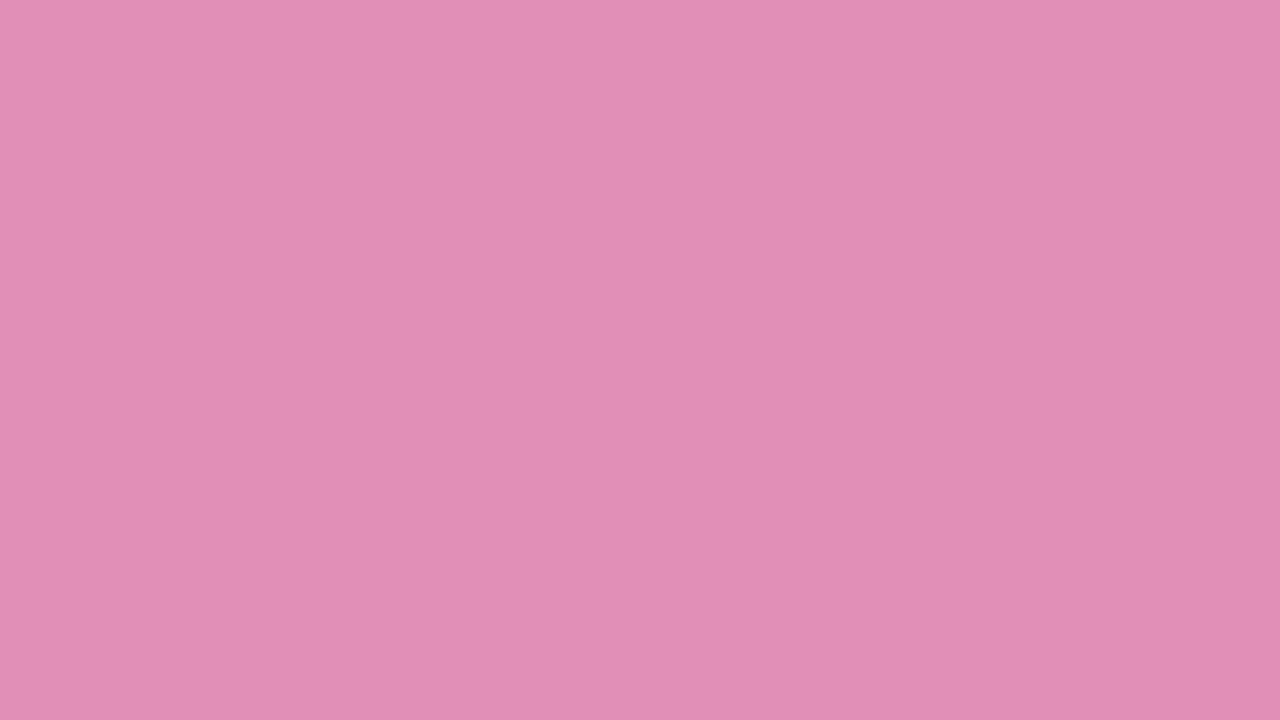